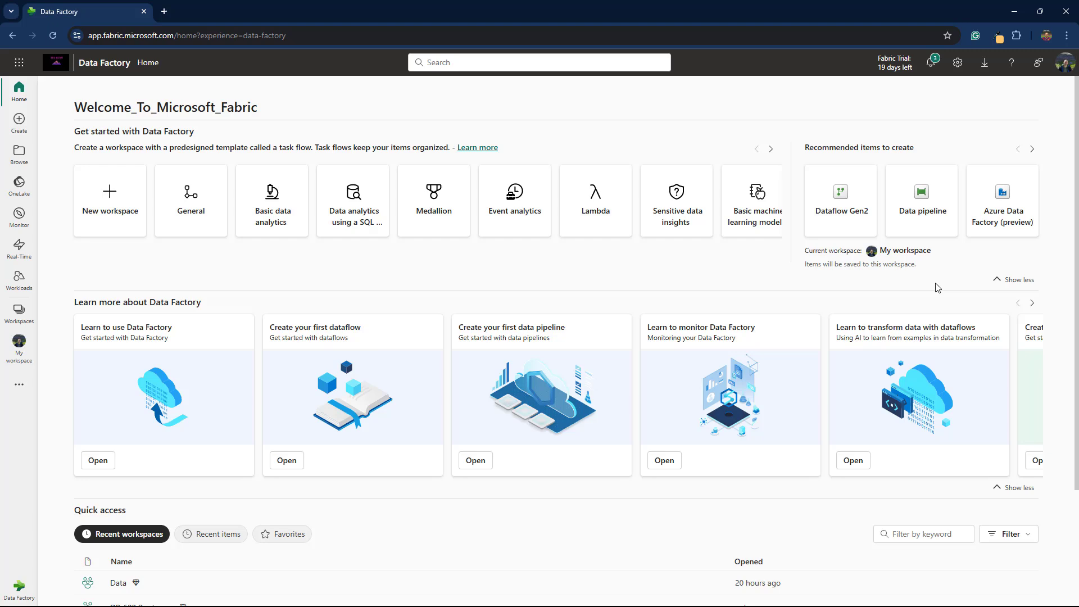
Create a new data pipeline named FabricUltimateGuide.
{"action": "left_click", "coordinate": [931, 197]}
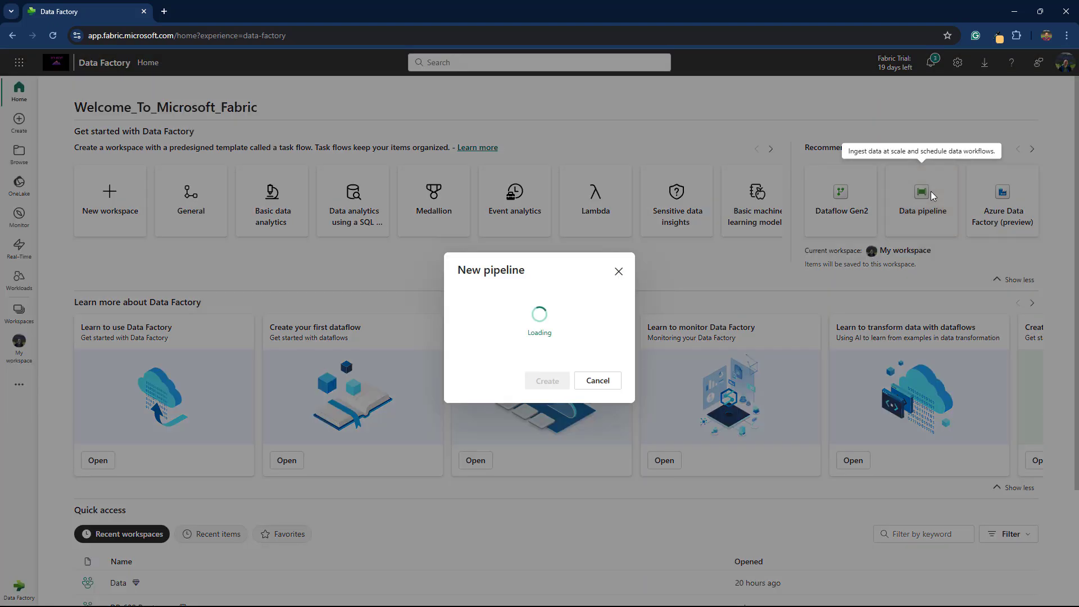
{"action": "key", "text": "BackSpace"}
{"action": "key", "text": "BackSpace"}
{"action": "key", "text": "BackSpace"}
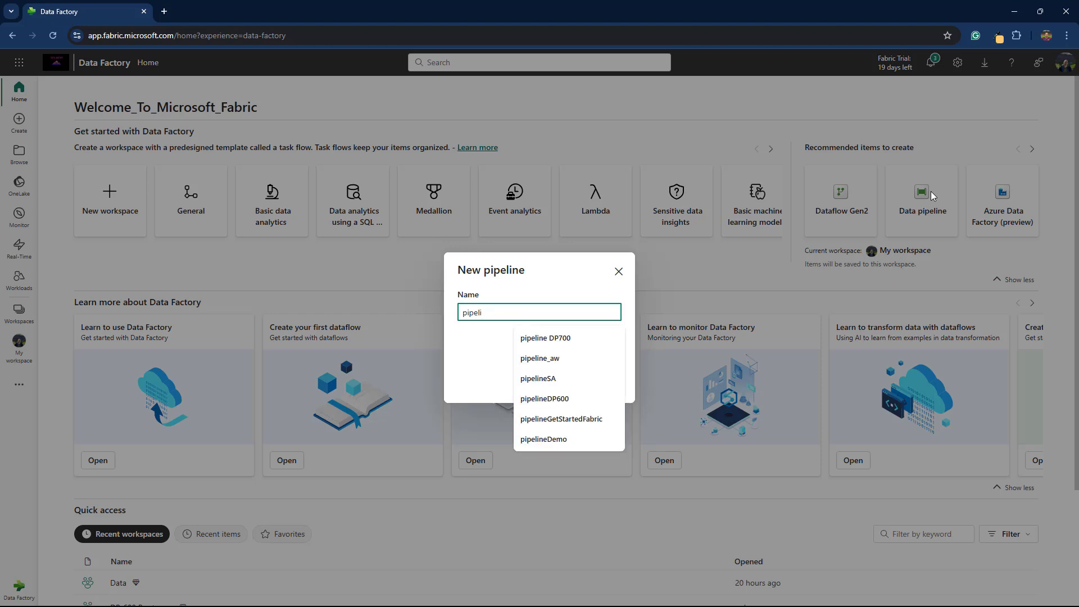
{"action": "key", "text": "BackSpace"}
{"action": "key", "text": "BackSpace"}
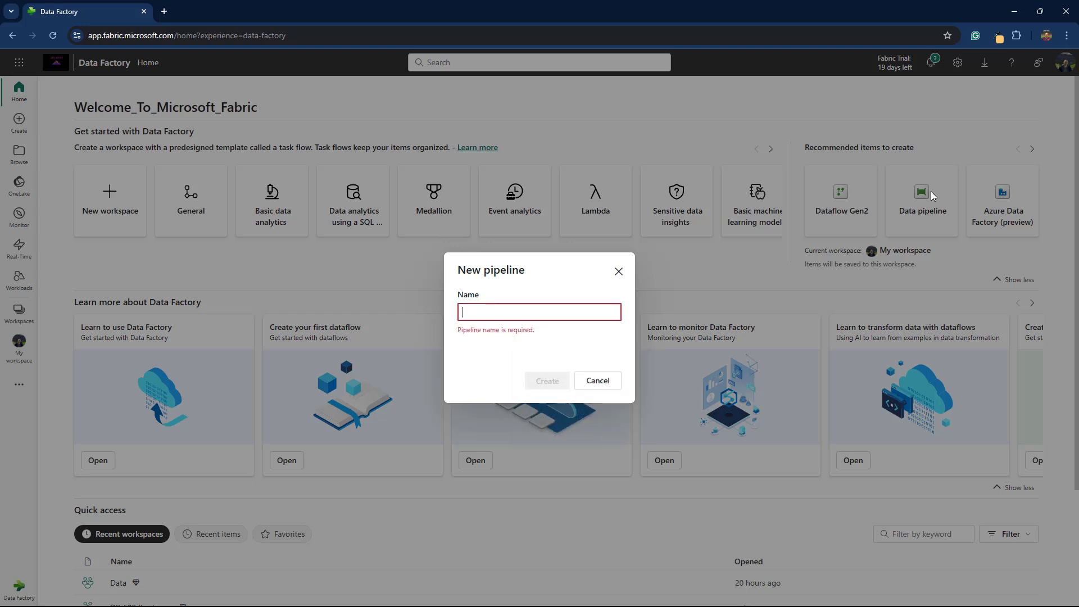
{"action": "type", "text": "FabricUltimateGuide"}
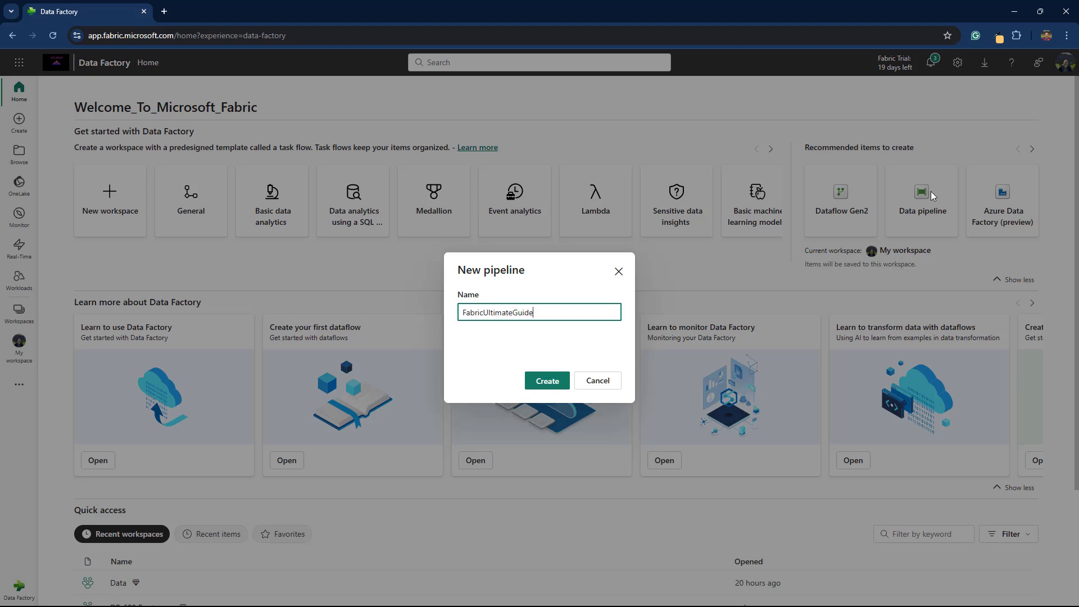
{"action": "key", "text": "Return"}
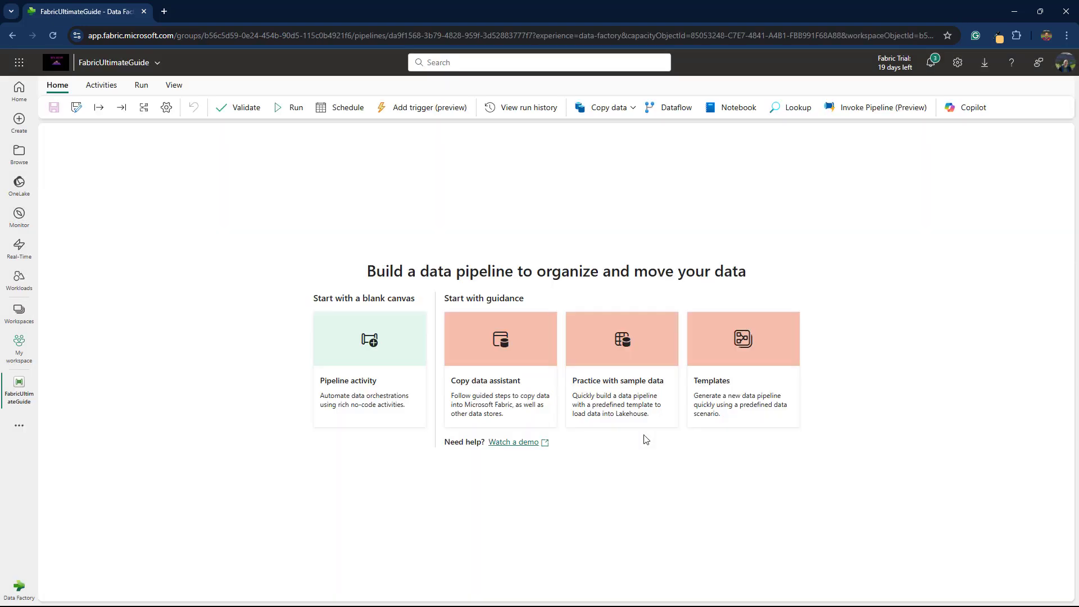
Start the Copy data assistant and choose SQL Server database from the full list of new sources.
{"action": "left_click", "coordinate": [504, 340]}
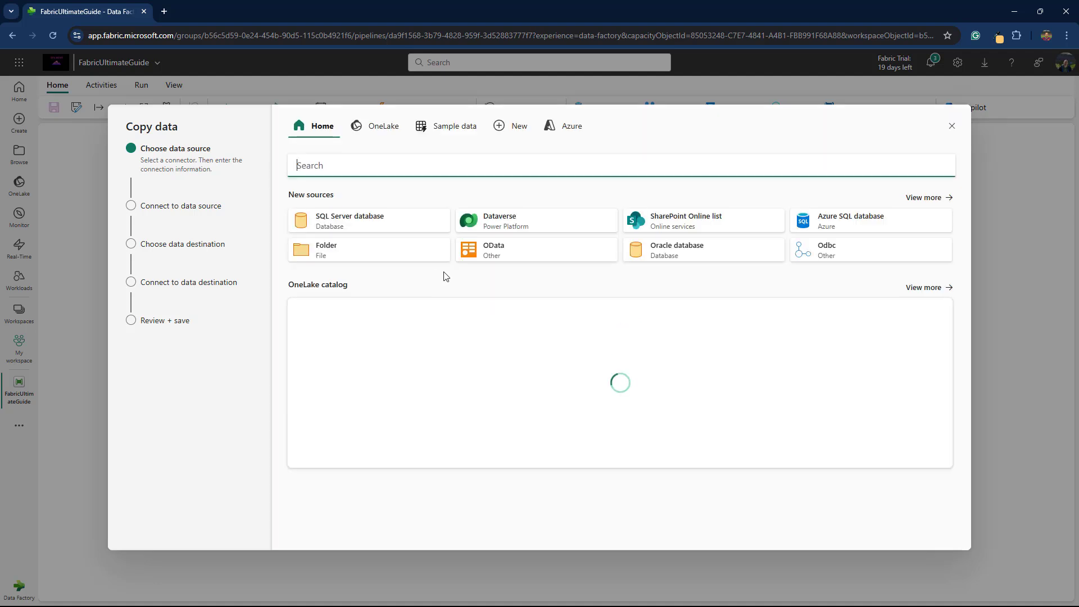
{"action": "left_click", "coordinate": [927, 197]}
{"action": "scroll", "coordinate": [749, 308], "scroll_direction": "down", "scroll_amount": 2}
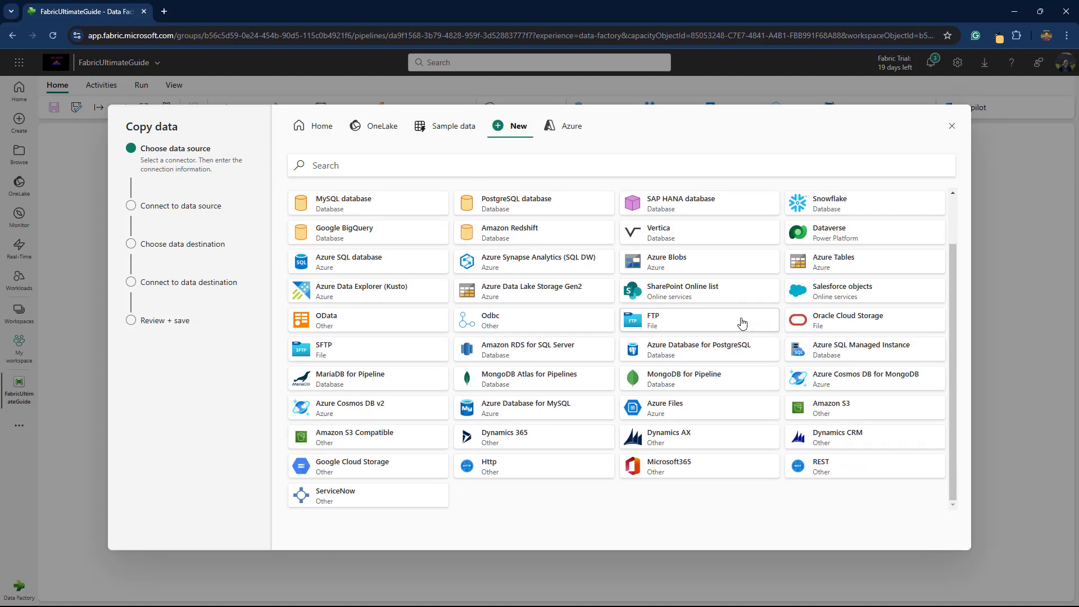
{"action": "scroll", "coordinate": [736, 346], "scroll_direction": "up", "scroll_amount": 2}
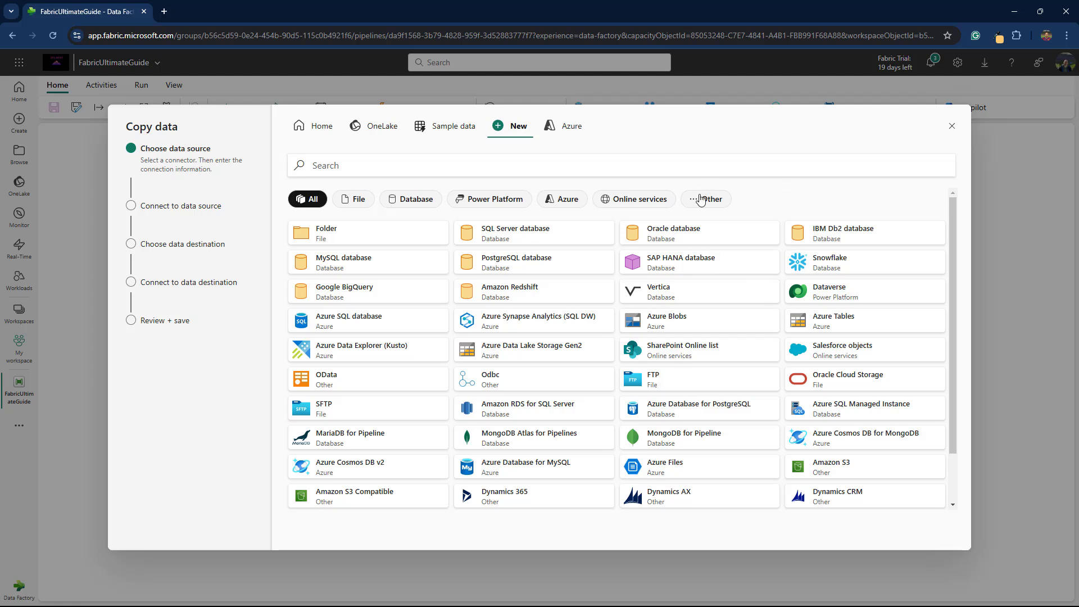
{"action": "scroll", "coordinate": [540, 247], "scroll_direction": "down", "scroll_amount": 1}
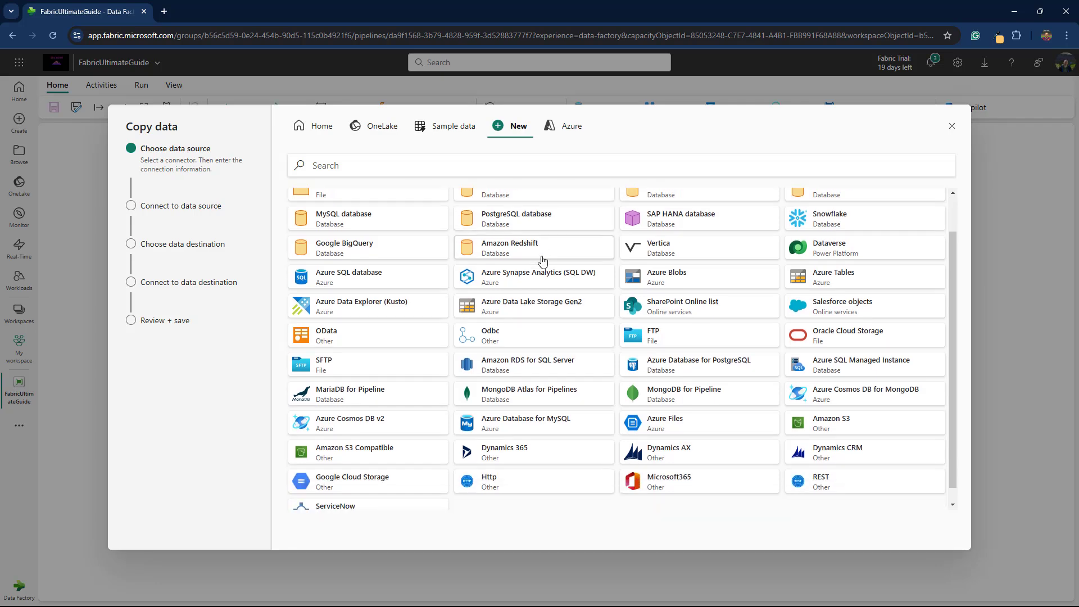
{"action": "scroll", "coordinate": [539, 250], "scroll_direction": "up", "scroll_amount": 1}
{"action": "left_click", "coordinate": [537, 237]}
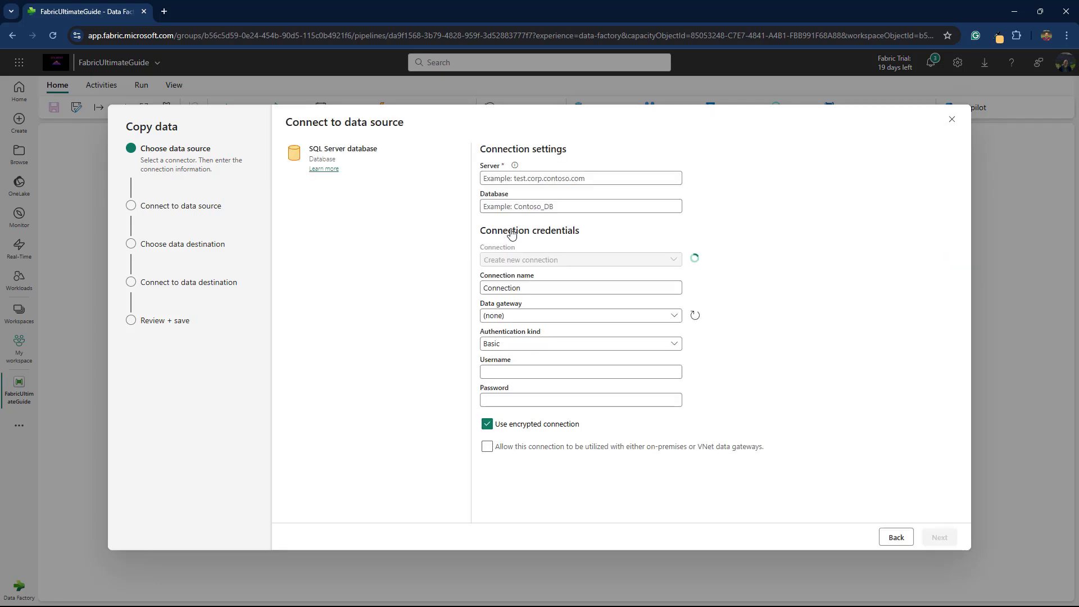
Connect to the on-premises AdventureWorksDW2020 database through the Adventure Works 2020 connection and select the dbo.DimCustomer table as source.
{"action": "left_click", "coordinate": [542, 175]}
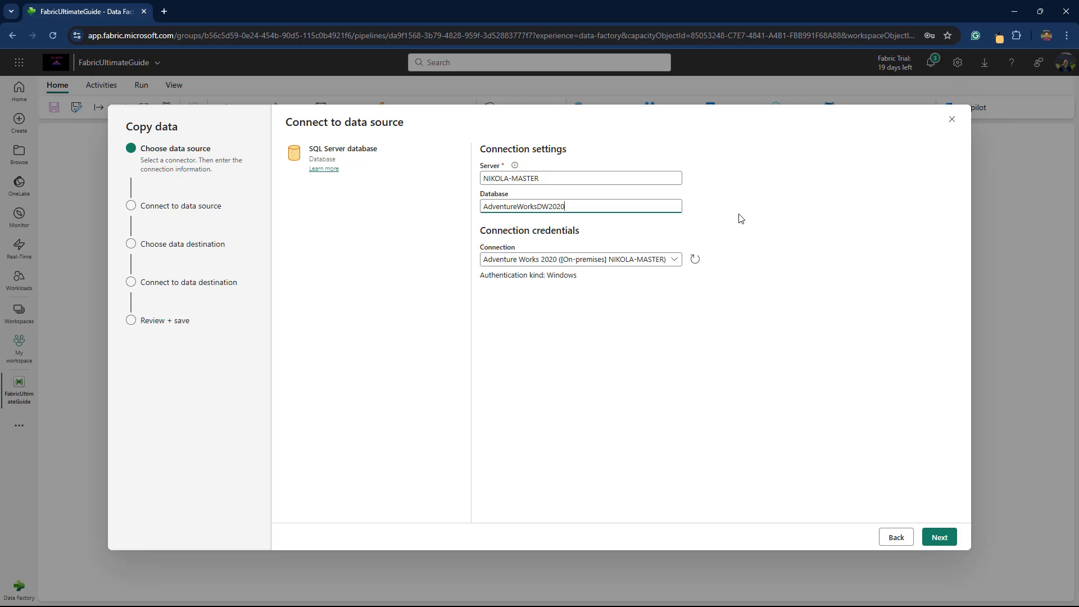
{"action": "left_click", "coordinate": [939, 537]}
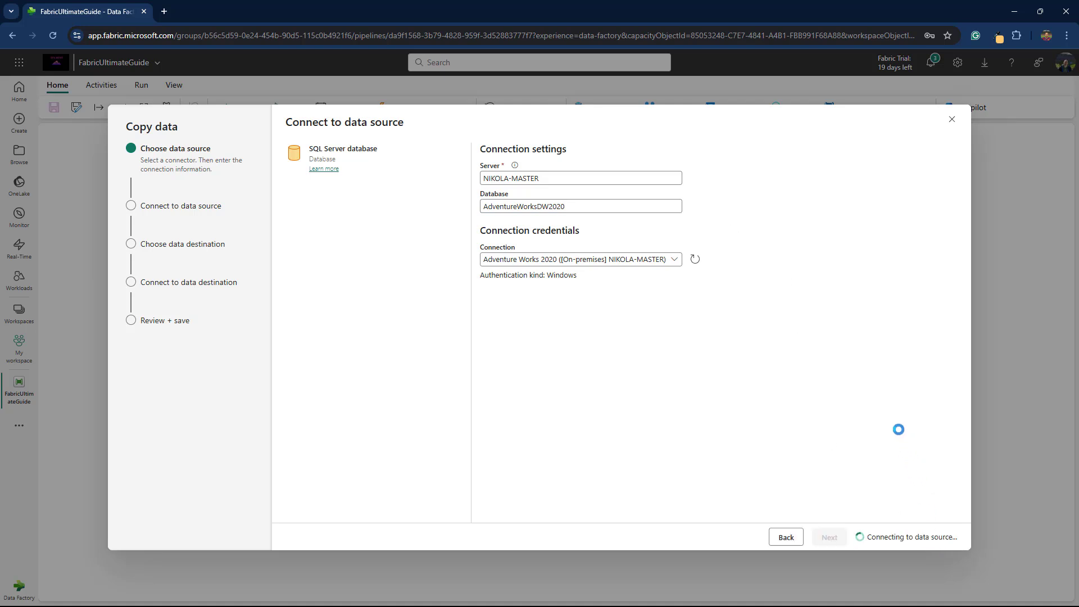
{"action": "scroll", "coordinate": [446, 346], "scroll_direction": "down", "scroll_amount": 2}
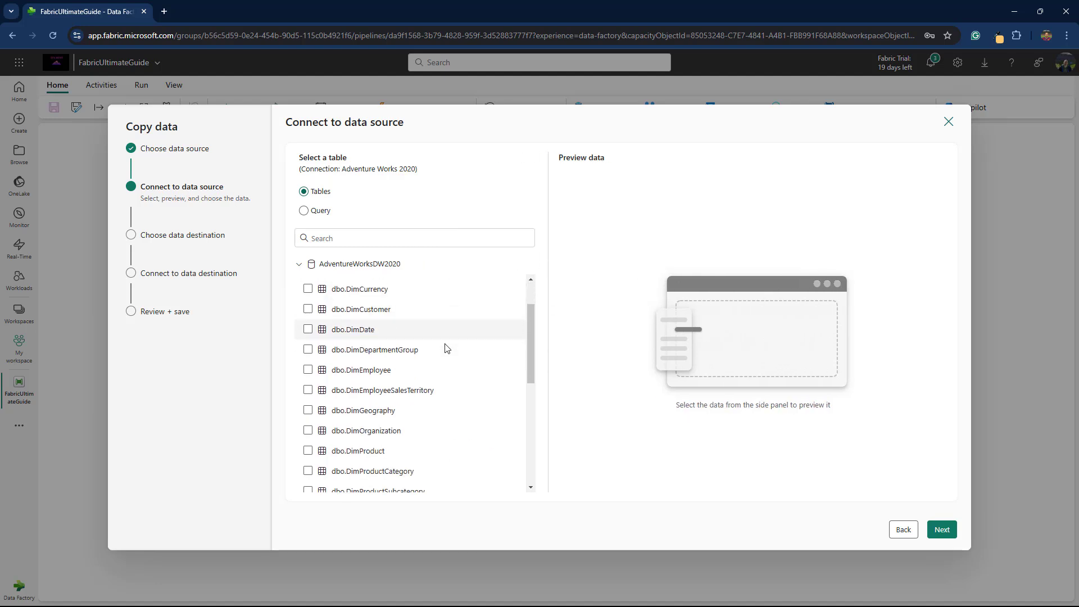
{"action": "scroll", "coordinate": [446, 347], "scroll_direction": "up", "scroll_amount": 2}
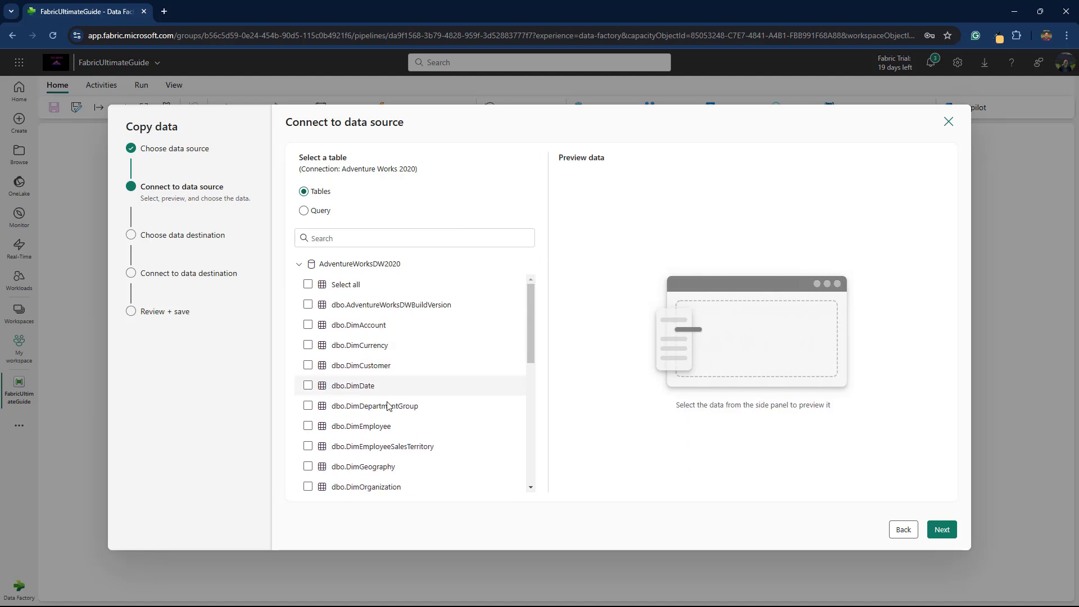
{"action": "left_click", "coordinate": [308, 365]}
{"action": "scroll", "coordinate": [309, 374], "scroll_direction": "down", "scroll_amount": 2}
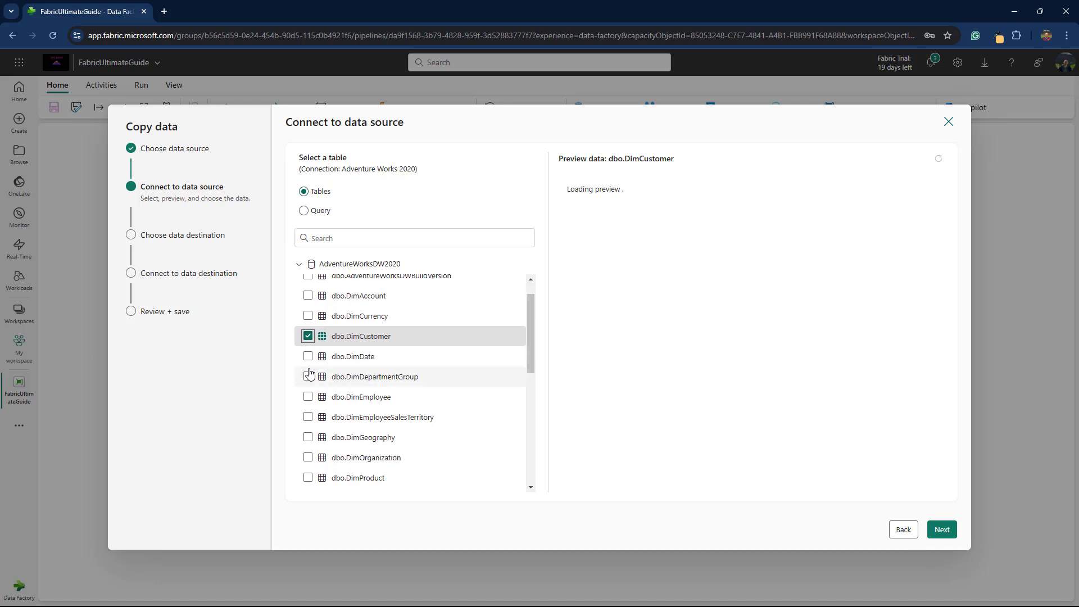
{"action": "left_click", "coordinate": [942, 529]}
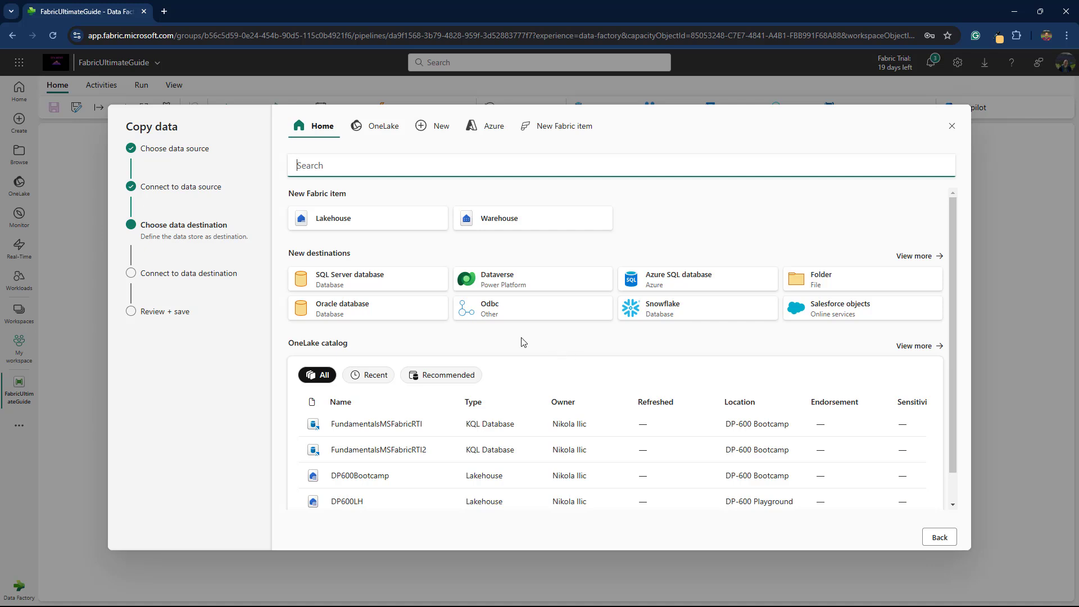
Create a lakehouse named FabricUltimateGuide in the DP-600 Playground workspace and connect to it as the copy destination.
{"action": "left_click", "coordinate": [362, 222]}
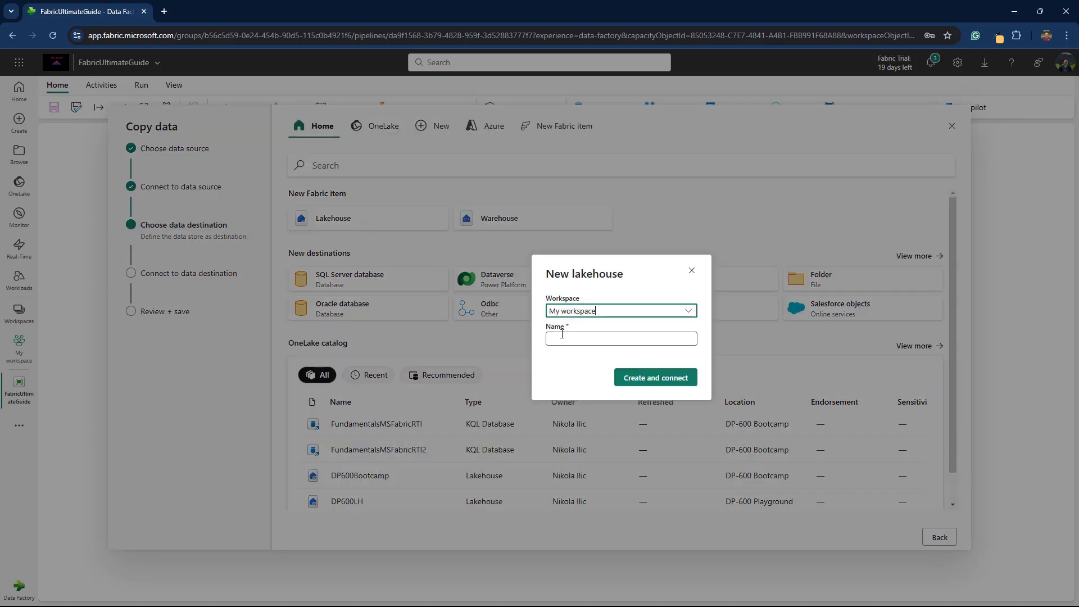
{"action": "left_click", "coordinate": [688, 312]}
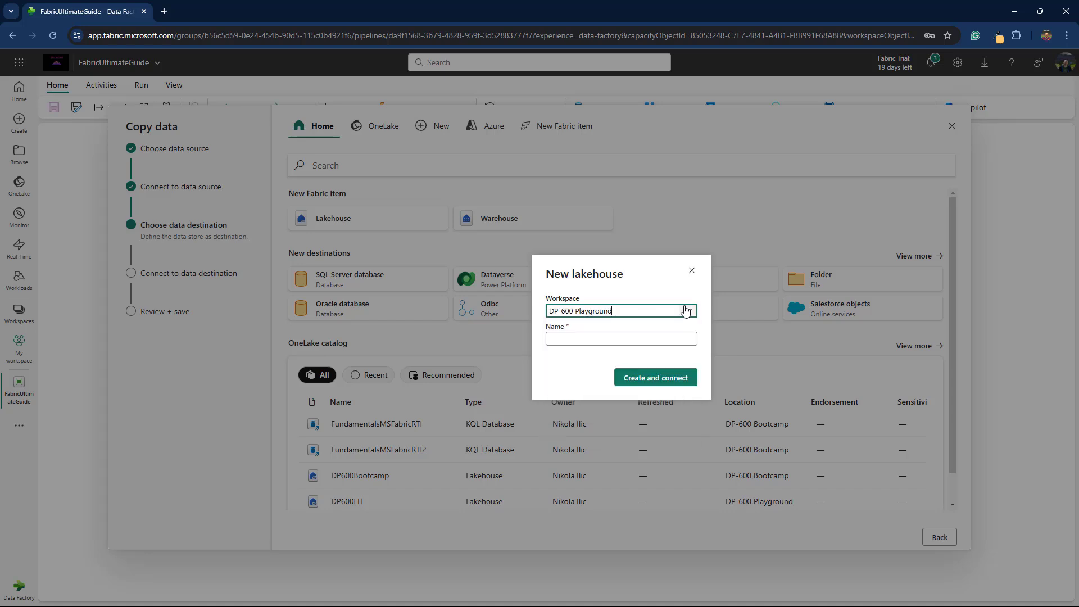
{"action": "left_click", "coordinate": [686, 311]}
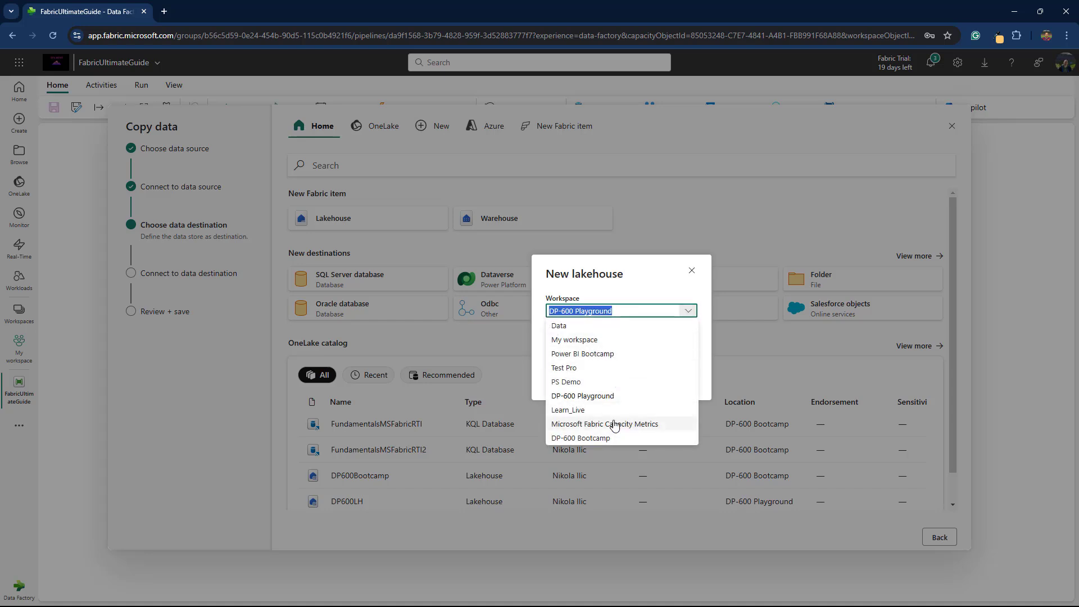
{"action": "left_click", "coordinate": [605, 397]}
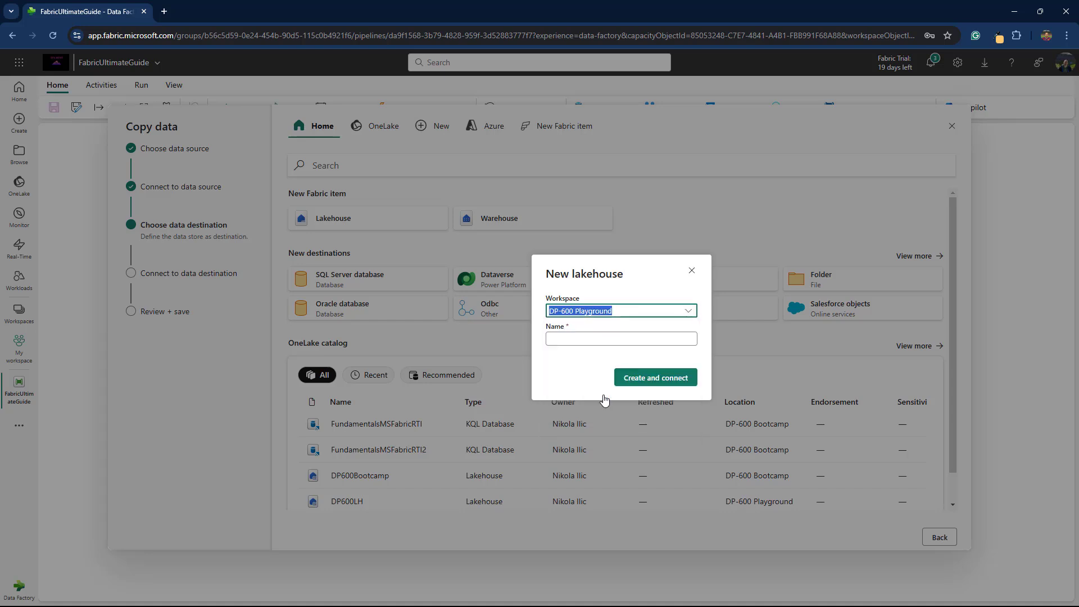
{"action": "left_click", "coordinate": [577, 341]}
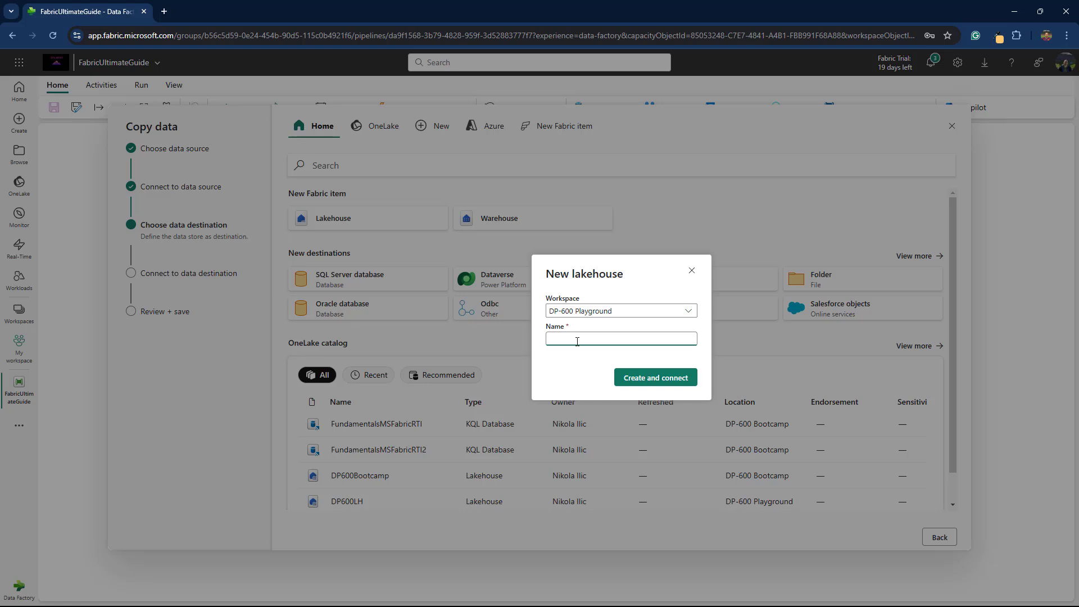
{"action": "type", "text": "FabricUltimet"}
{"action": "left_click", "coordinate": [663, 381]}
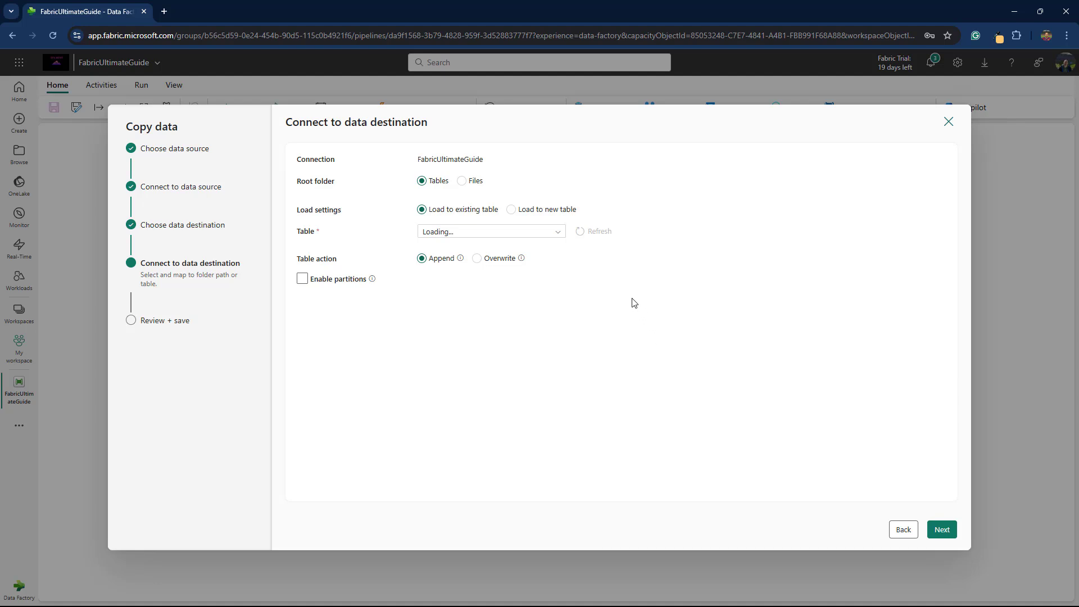
Load the data to a new table dbo_DimCustomer, then save the copy activity and run it immediately.
{"action": "left_click", "coordinate": [512, 210]}
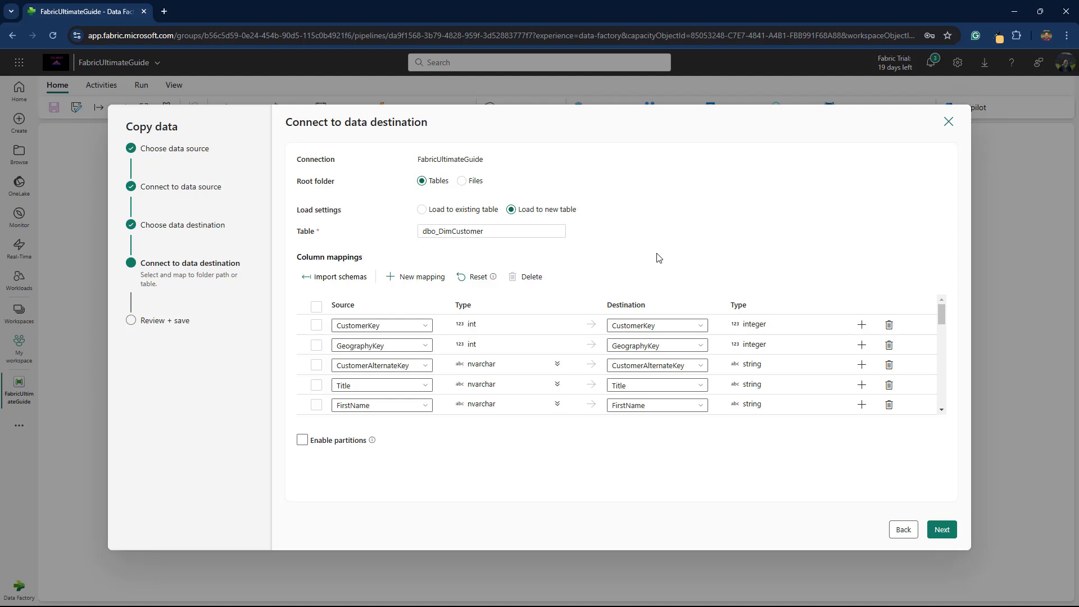
{"action": "left_click", "coordinate": [942, 530]}
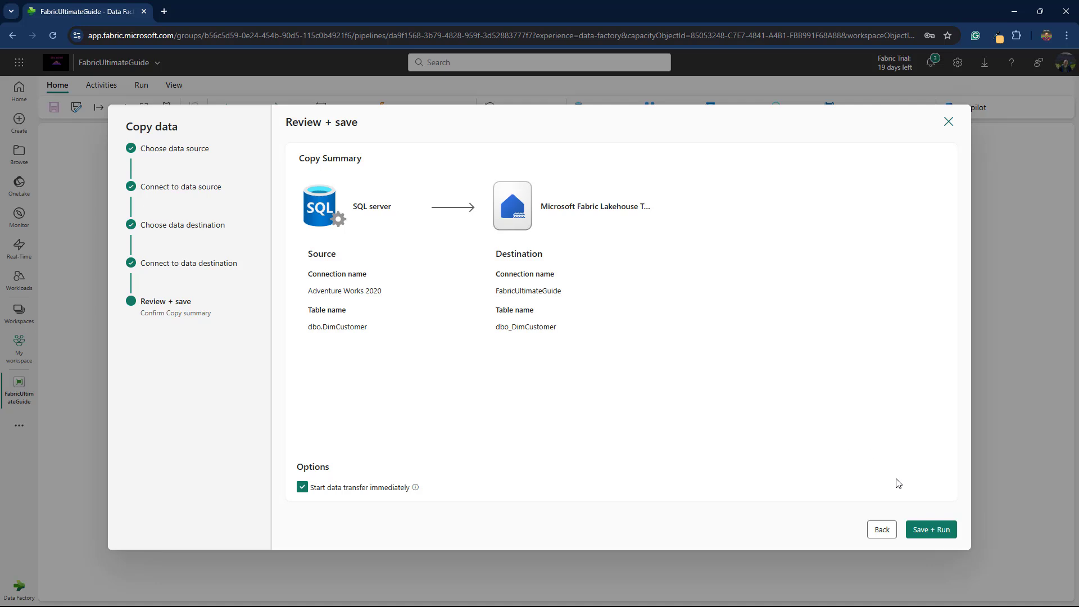
{"action": "left_click", "coordinate": [933, 530]}
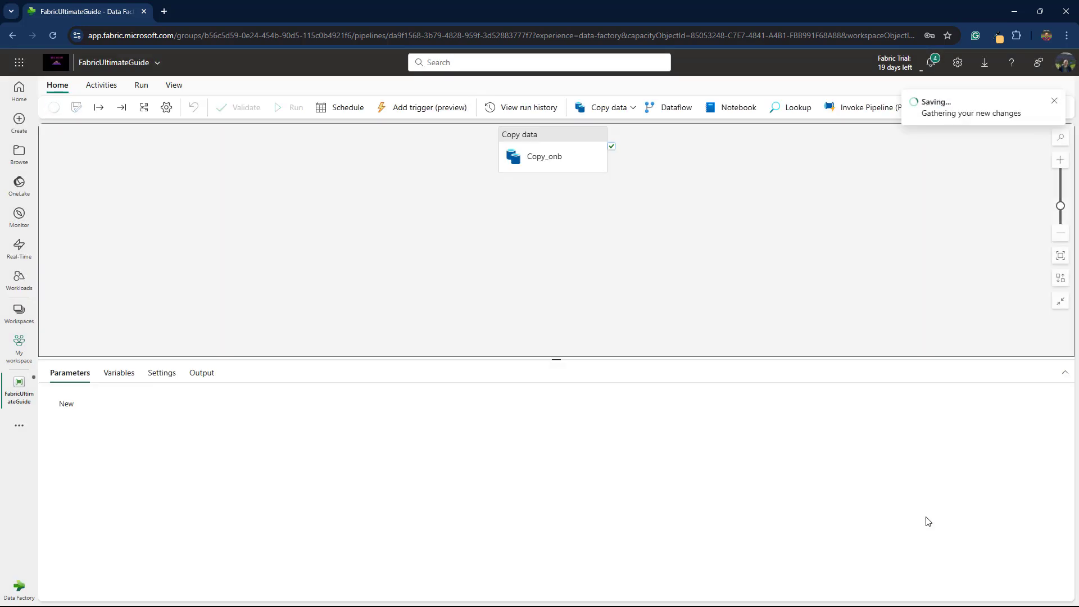
Add a Dataflow activity to the pipeline and link it to the Copy data activity's on-success output.
{"action": "left_click", "coordinate": [560, 139]}
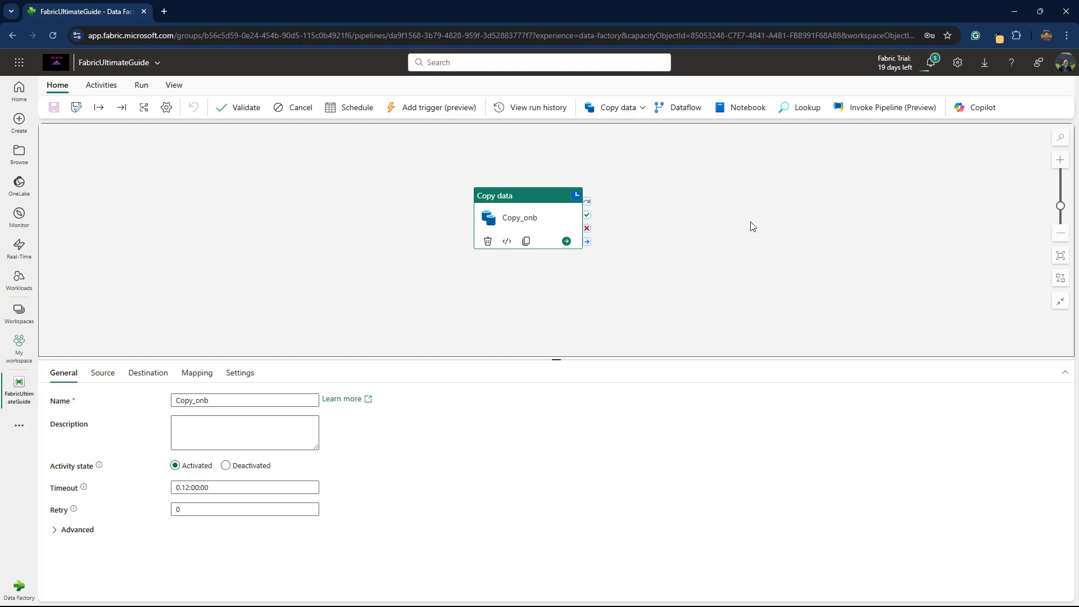
{"action": "left_click", "coordinate": [683, 108]}
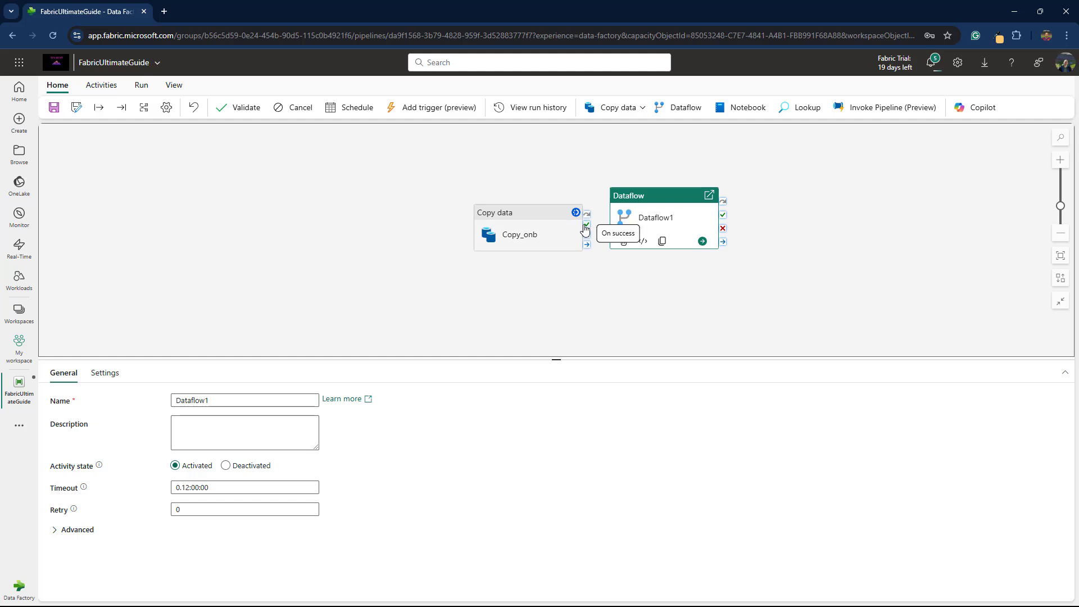
{"action": "left_click_drag", "start_coordinate": [588, 224], "coordinate": [430, 220]}
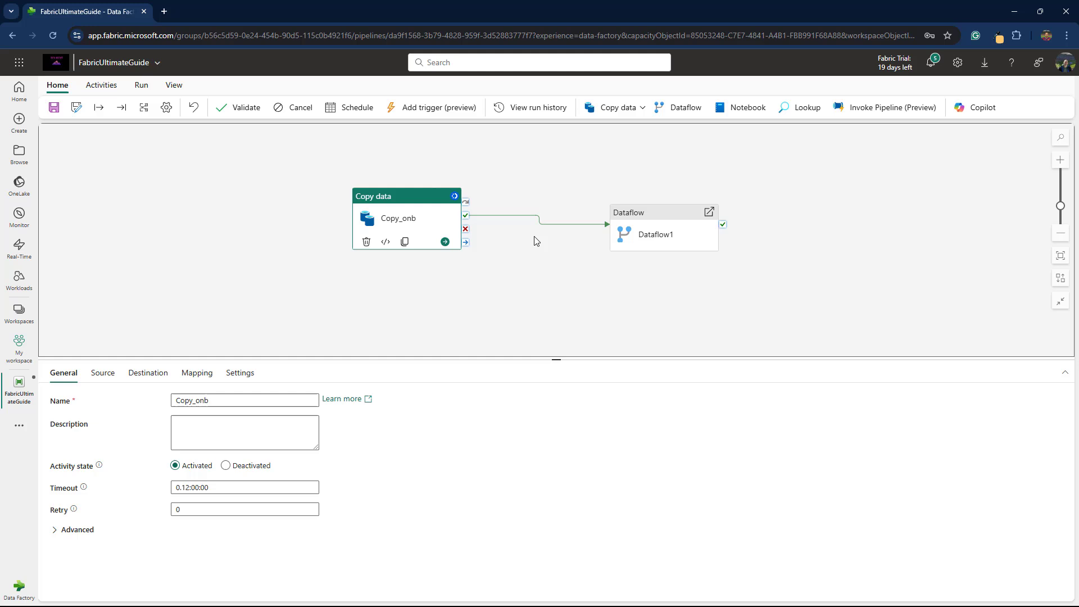
Add a Notebook activity, link it to the Dataflow's on-success output, and place it above and beyond the Dataflow.
{"action": "left_click", "coordinate": [660, 216]}
{"action": "left_click", "coordinate": [741, 107]}
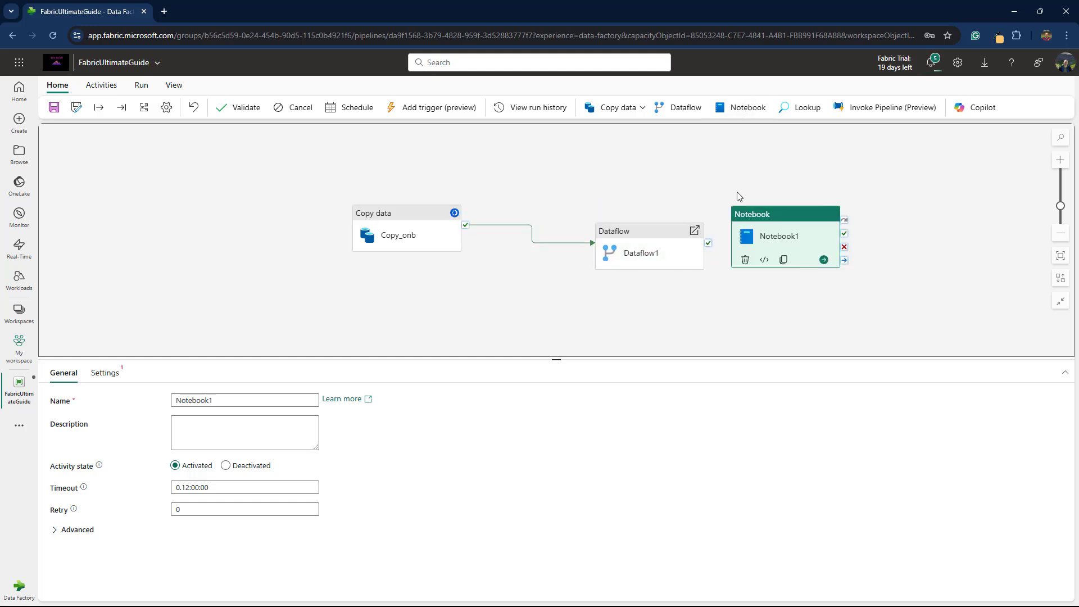
{"action": "mouse_move", "coordinate": [707, 248]}
{"action": "left_mouse_down"}
{"action": "mouse_move", "coordinate": [750, 222]}
{"action": "mouse_move", "coordinate": [770, 165]}
{"action": "mouse_move", "coordinate": [792, 166]}
{"action": "left_mouse_up"}
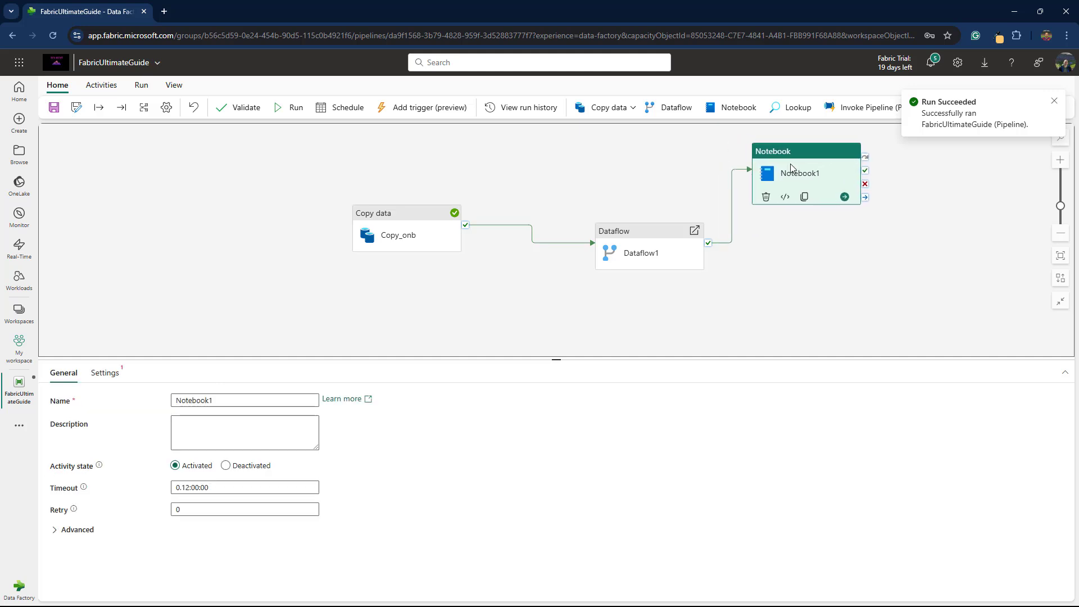
{"action": "left_click", "coordinate": [1054, 101]}
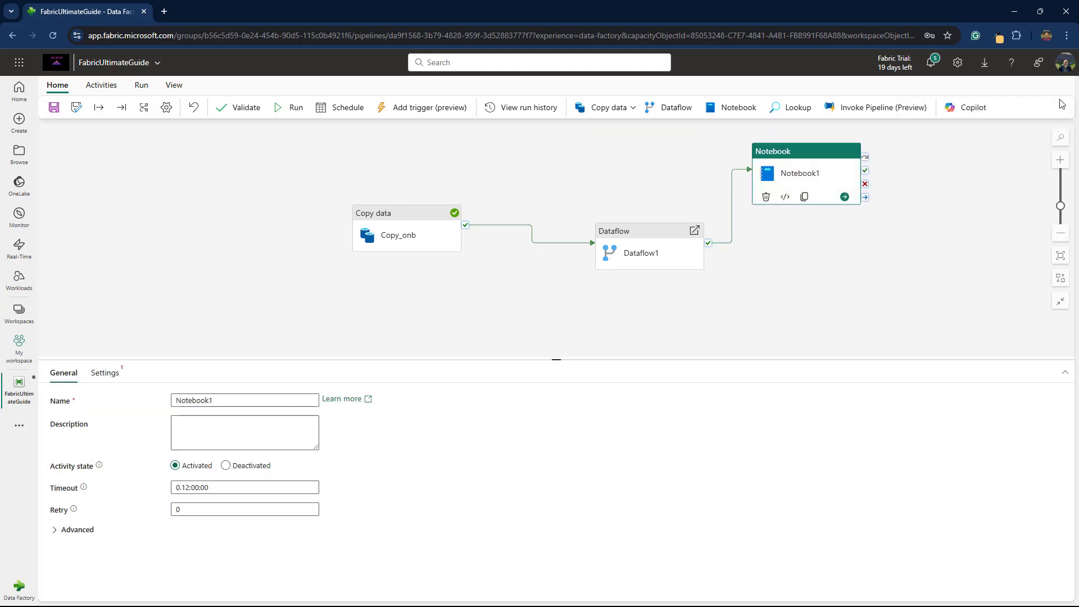
Add a Semantic model refresh activity below the Notebook activity and link it to the Notebook's on-success output.
{"action": "left_click", "coordinate": [101, 84]}
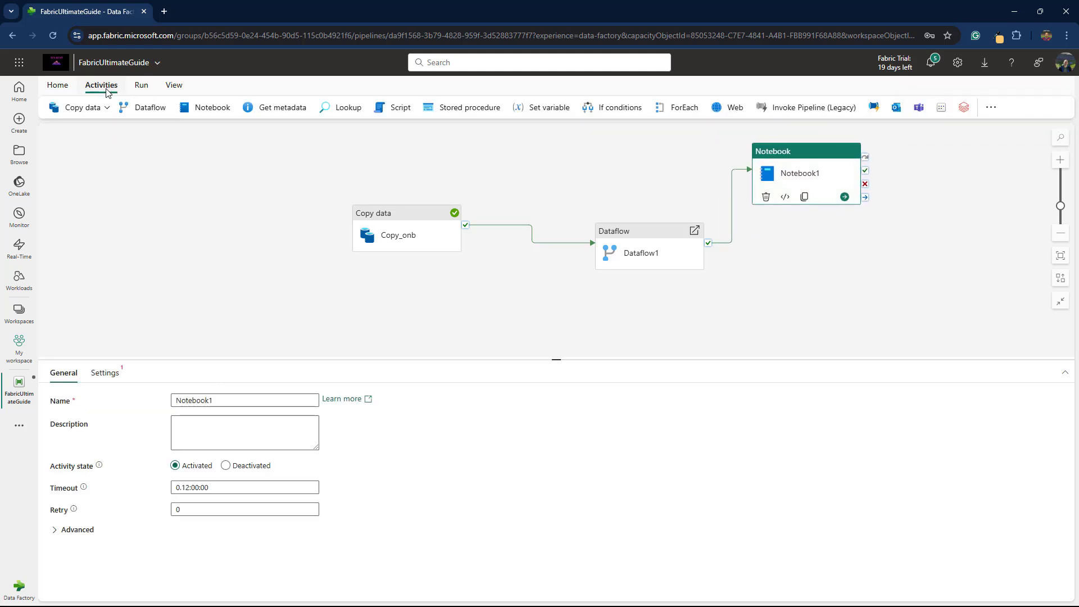
{"action": "left_click", "coordinate": [991, 107]}
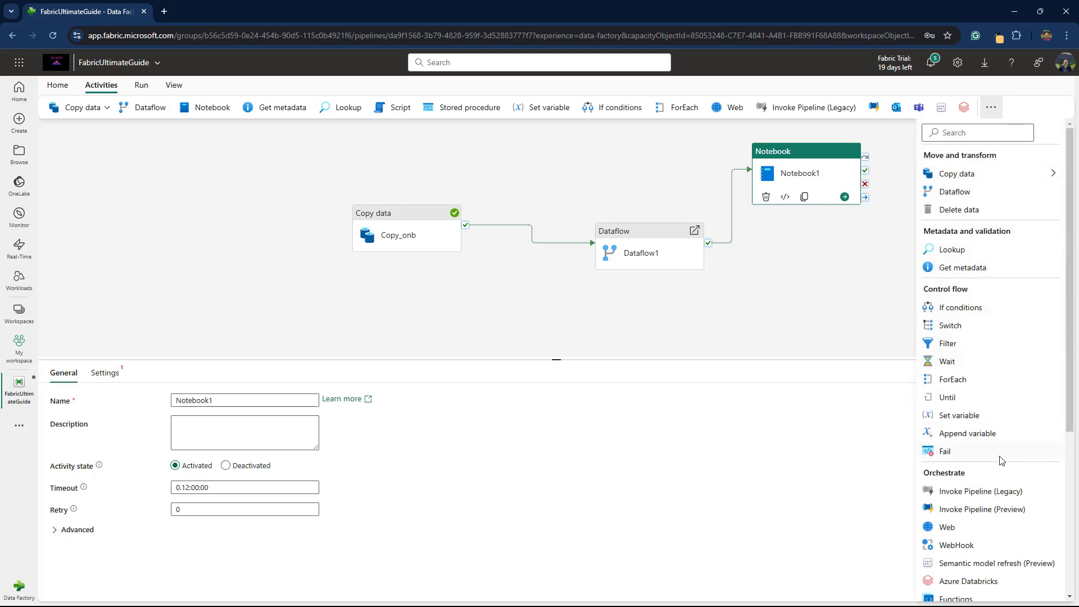
{"action": "left_click", "coordinate": [990, 564]}
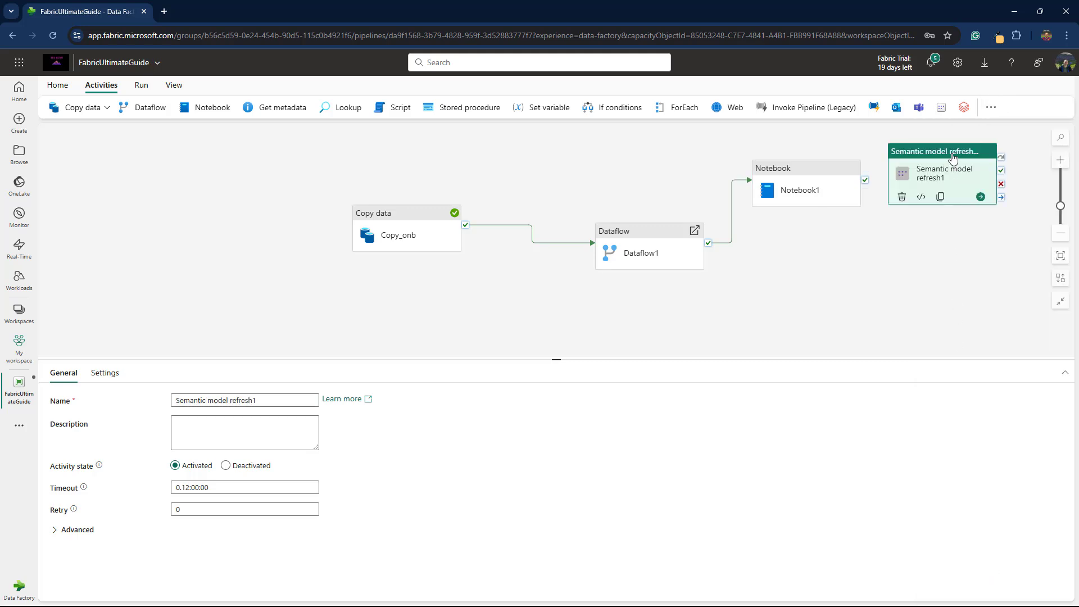
{"action": "left_click_drag", "start_coordinate": [950, 160], "coordinate": [972, 244]}
{"action": "left_click_drag", "start_coordinate": [864, 179], "coordinate": [913, 274]}
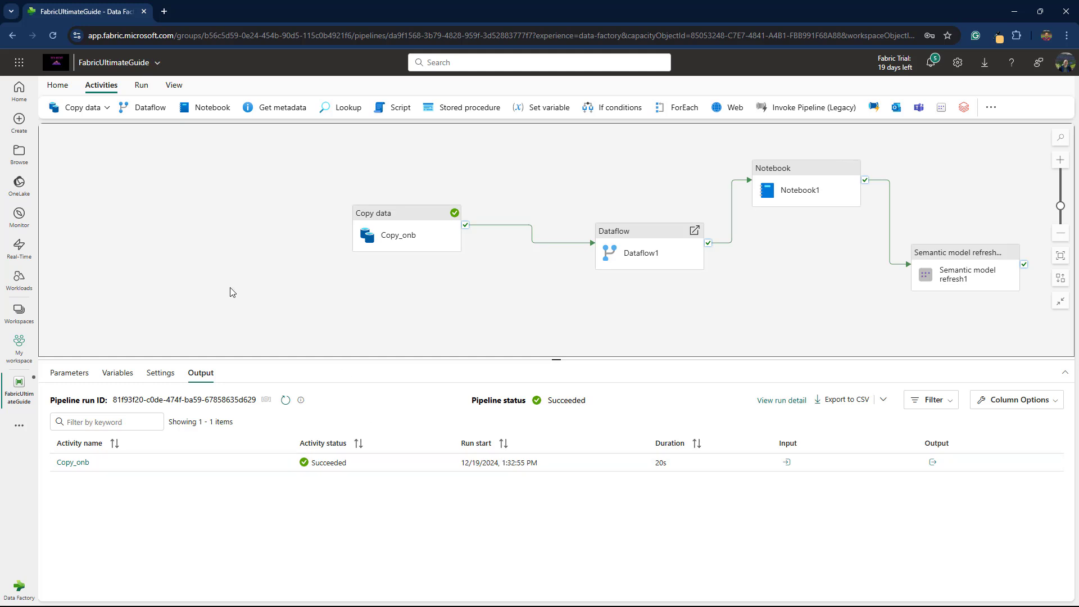
Open the FabricUltimateGuide lakehouse from the DP-600 Playground workspace.
{"action": "left_click", "coordinate": [143, 63]}
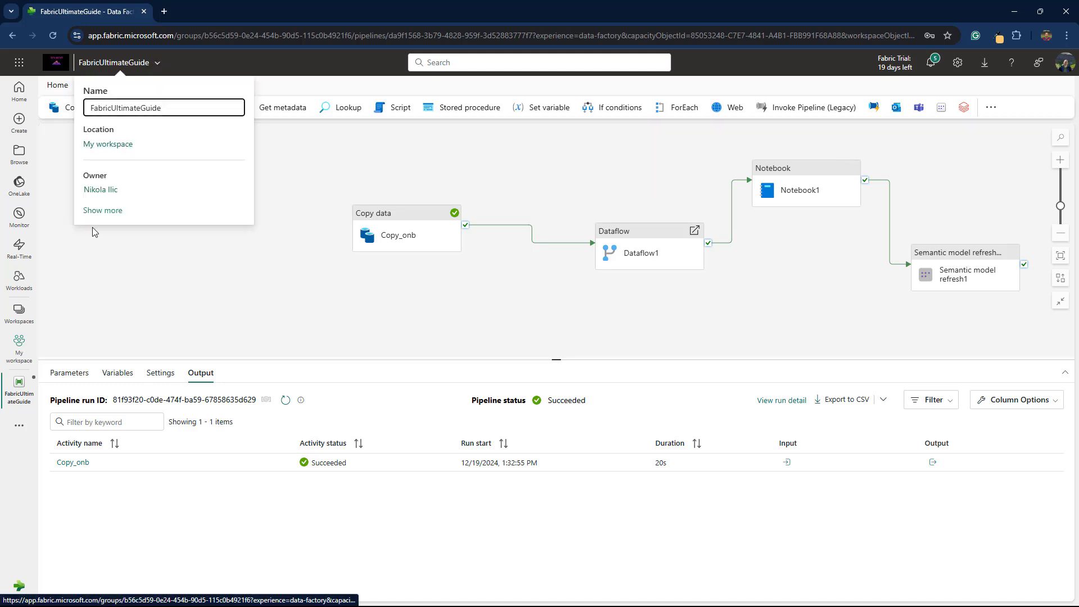
{"action": "left_click", "coordinate": [19, 313]}
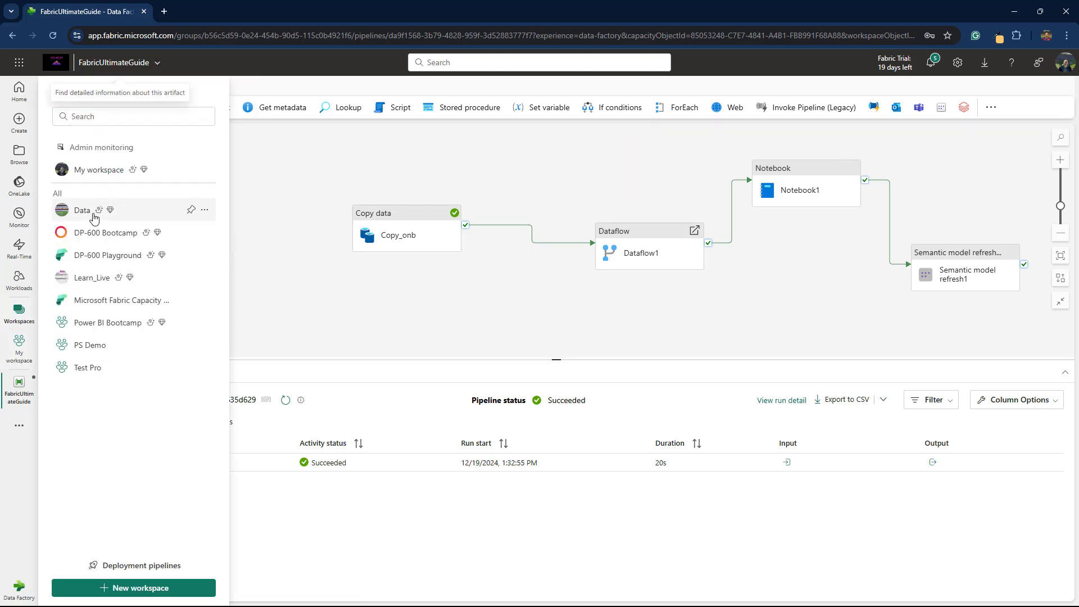
{"action": "left_click", "coordinate": [114, 256]}
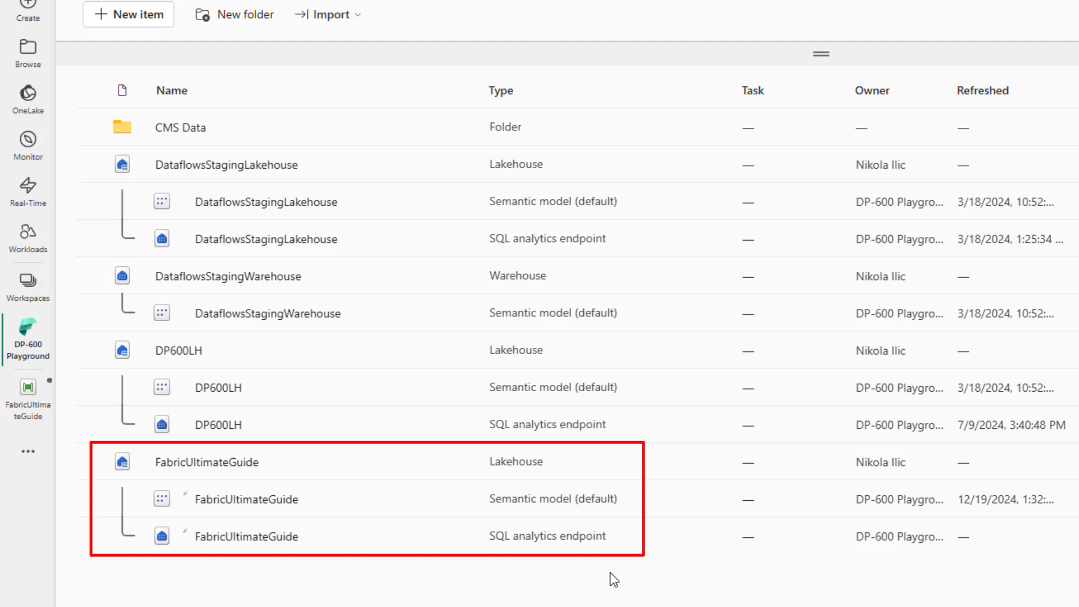
{"action": "left_click", "coordinate": [242, 466]}
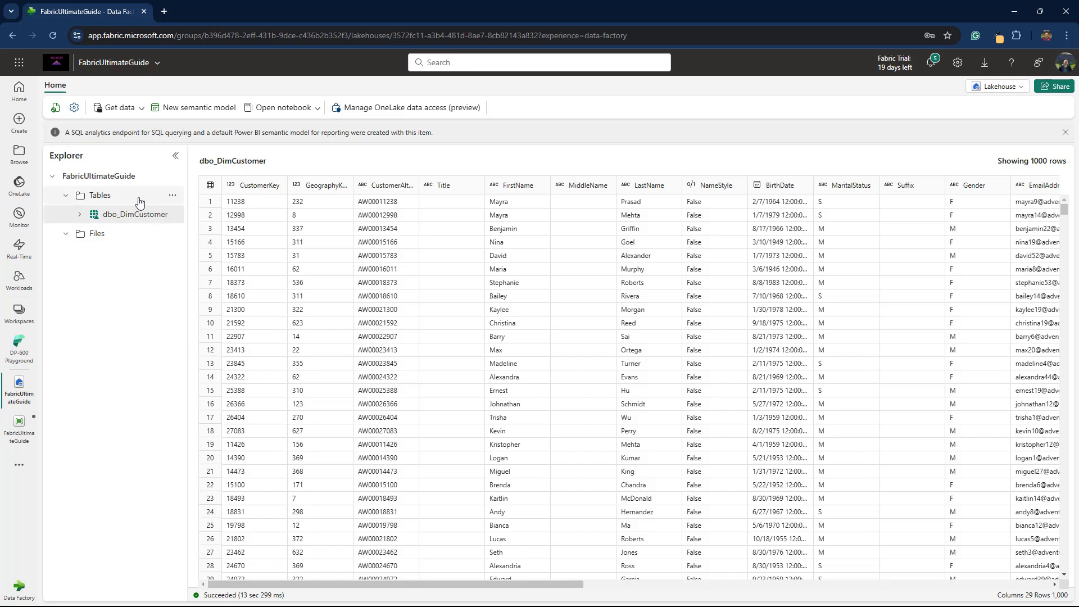
Start a new Microsoft OneLake shortcut under the lakehouse's Tables folder, using the DP600Bootcamp lakehouse as its source.
{"action": "left_click", "coordinate": [173, 196]}
{"action": "left_click", "coordinate": [173, 198]}
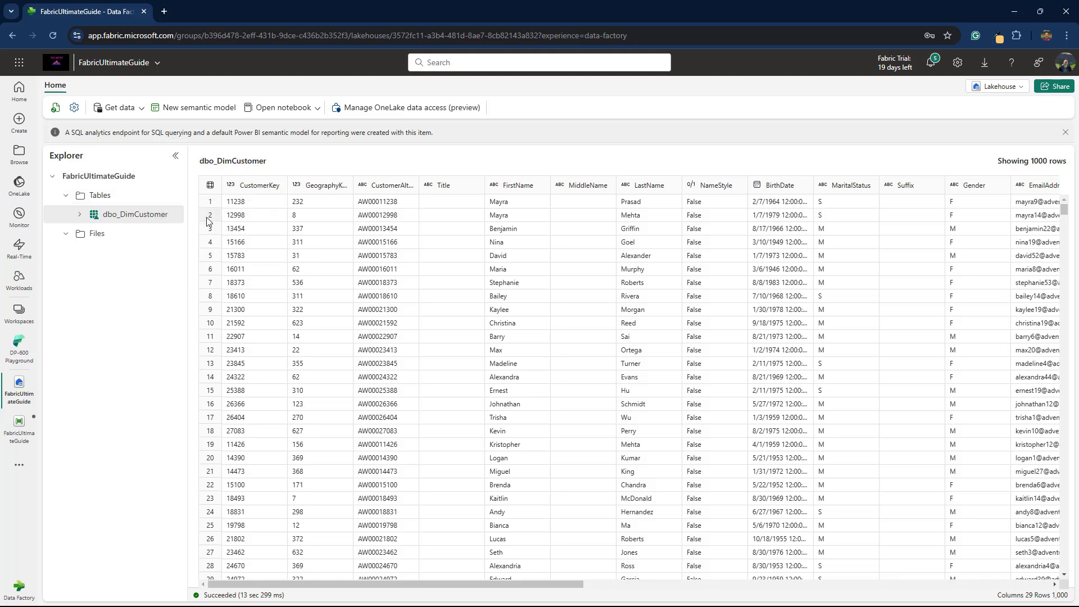
{"action": "left_click", "coordinate": [173, 196]}
{"action": "left_click", "coordinate": [195, 217]}
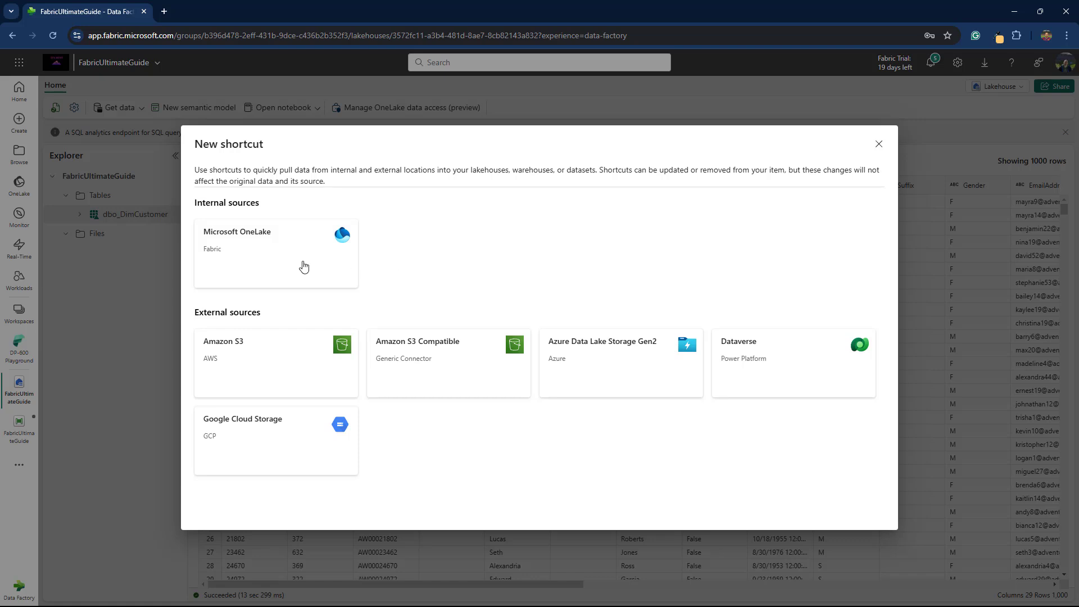
{"action": "left_click", "coordinate": [252, 254]}
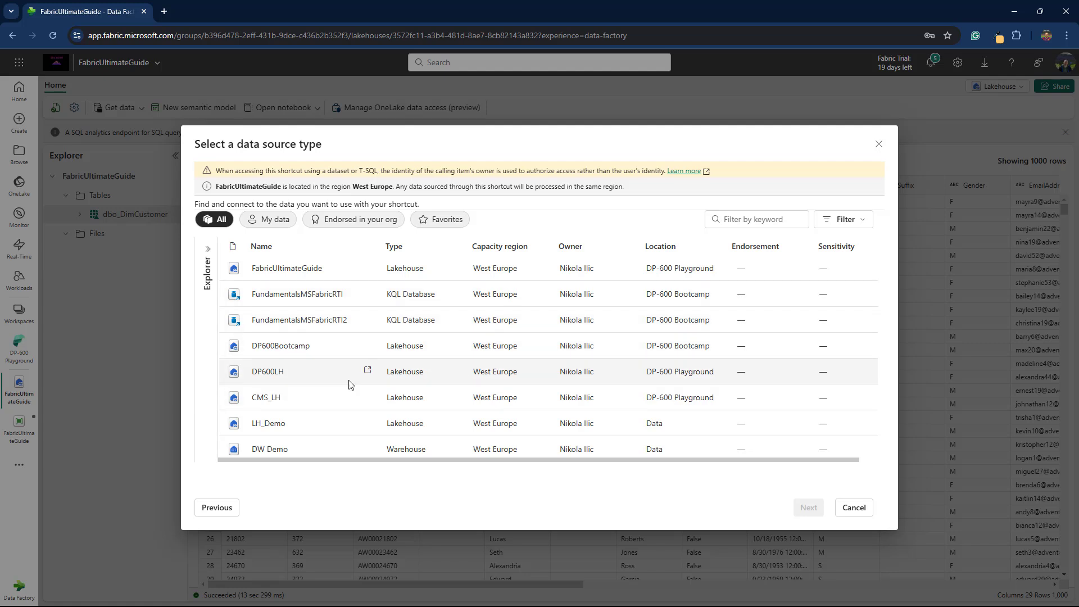
{"action": "left_click", "coordinate": [291, 353]}
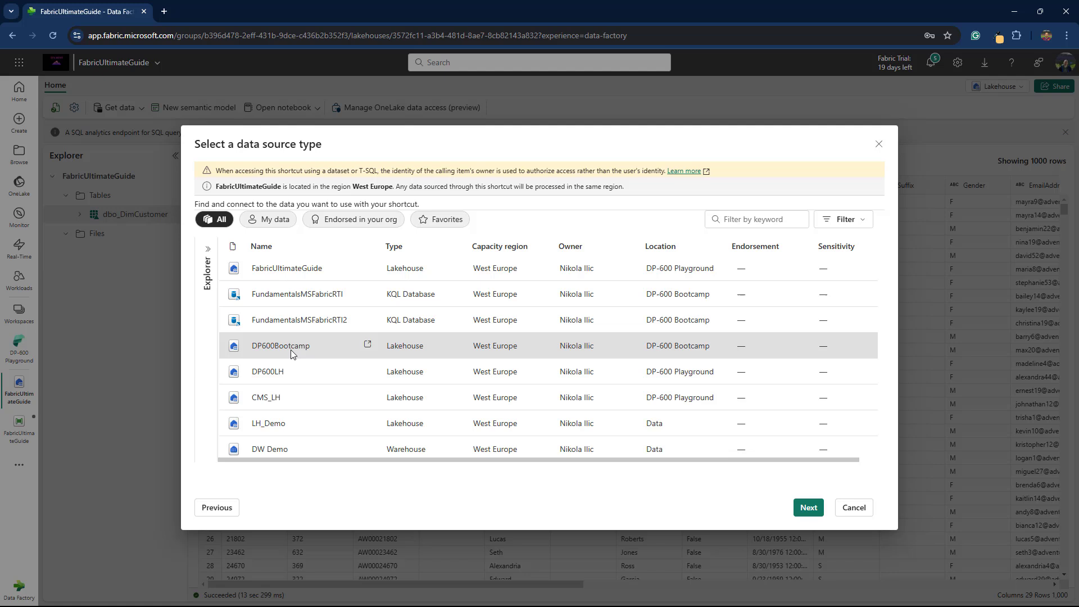
{"action": "left_click", "coordinate": [810, 509]}
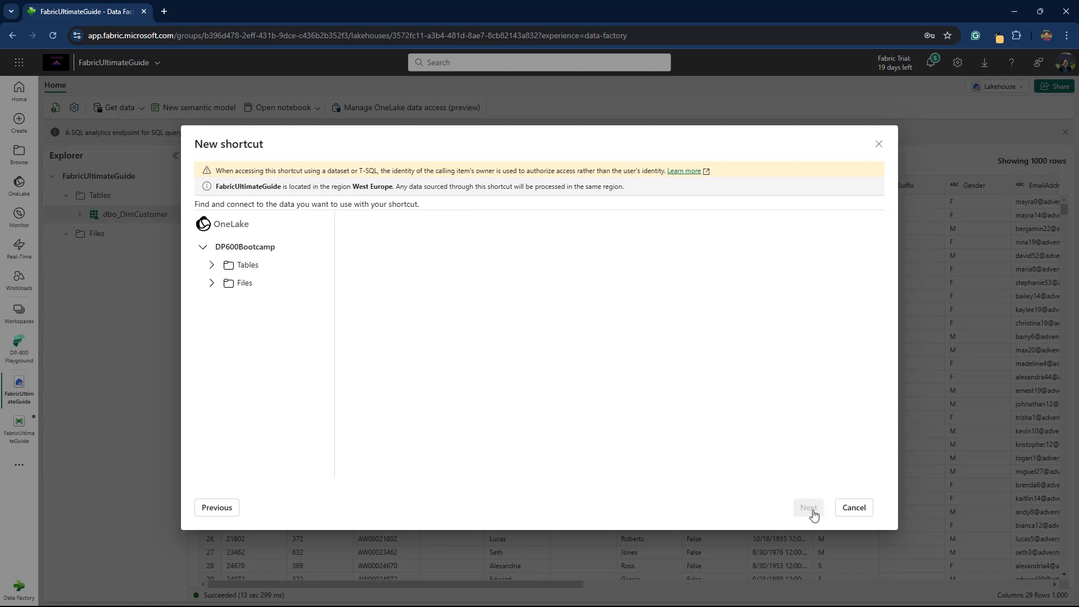
Select the source tables aw_dimdate, aw_dimproduct and aw_factinternetsales and create shortcuts to them.
{"action": "left_click", "coordinate": [213, 265]}
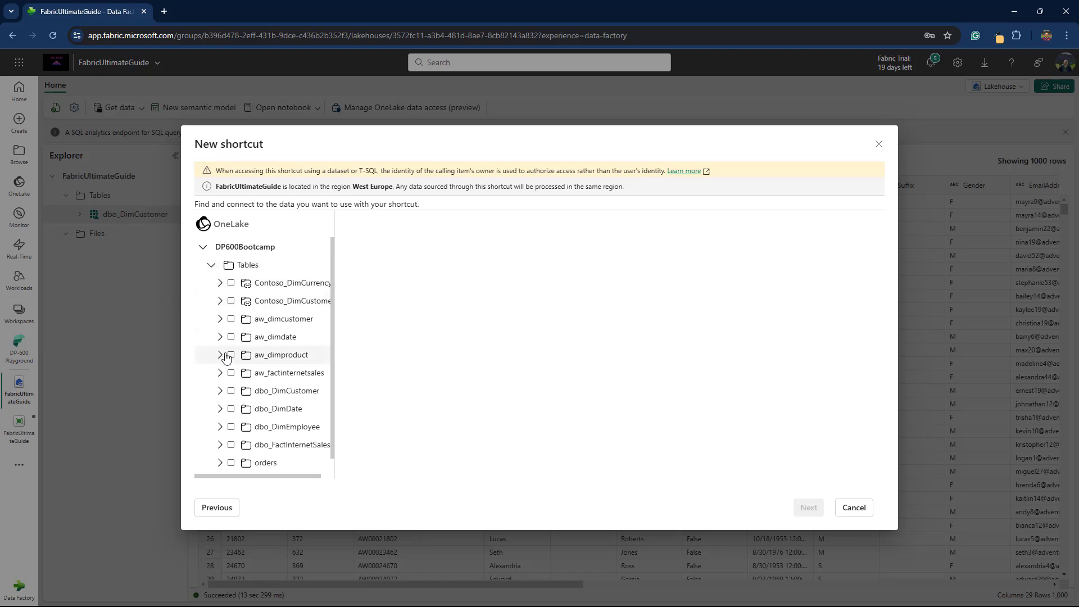
{"action": "left_click", "coordinate": [231, 337]}
{"action": "left_click", "coordinate": [231, 355]}
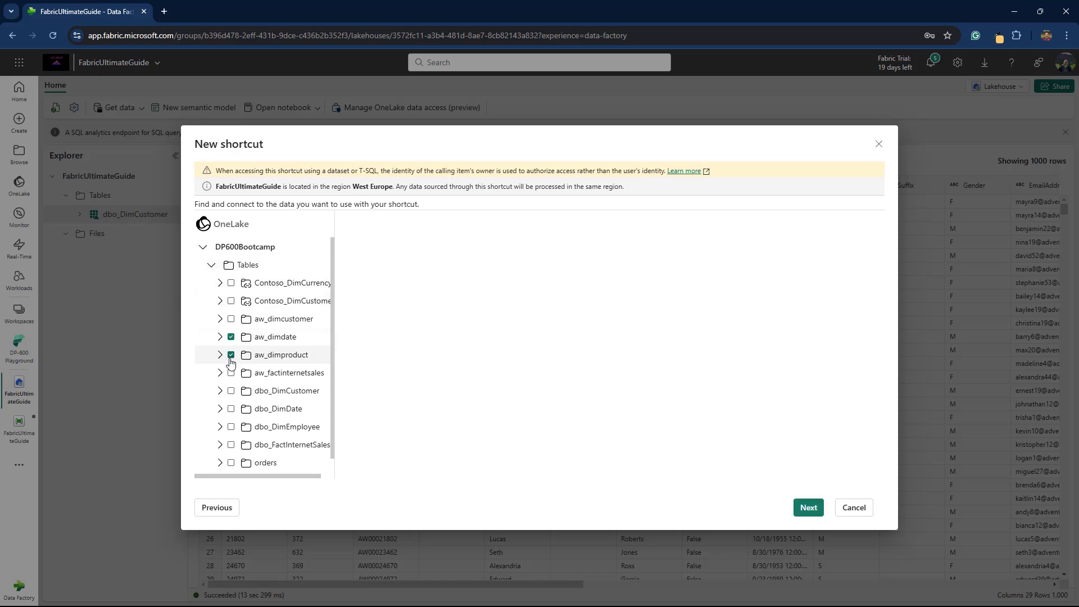
{"action": "left_click", "coordinate": [231, 372]}
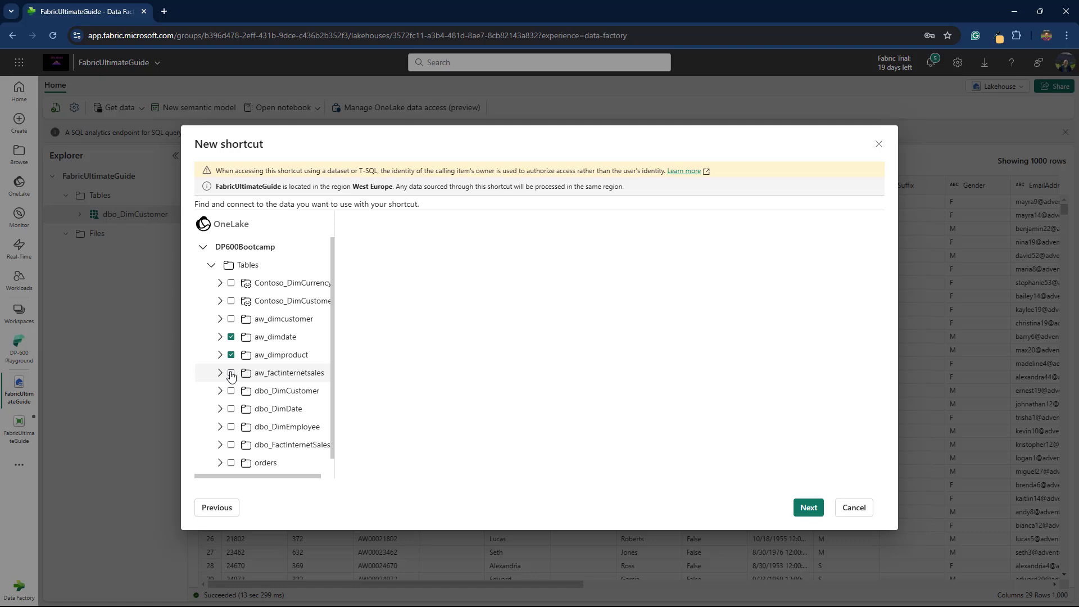
{"action": "left_click", "coordinate": [805, 509]}
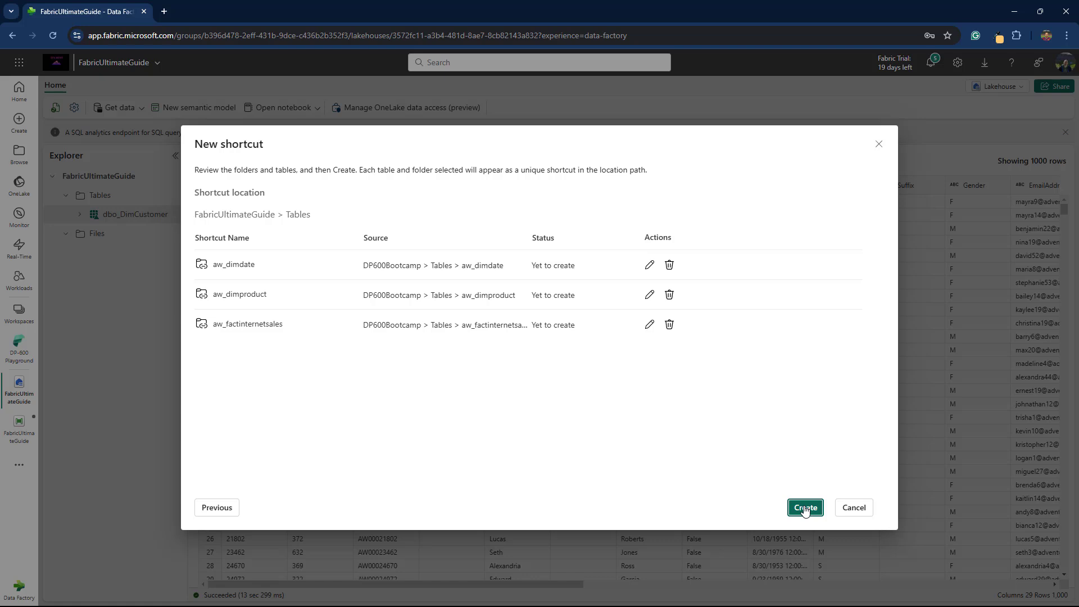
{"action": "left_click", "coordinate": [804, 509]}
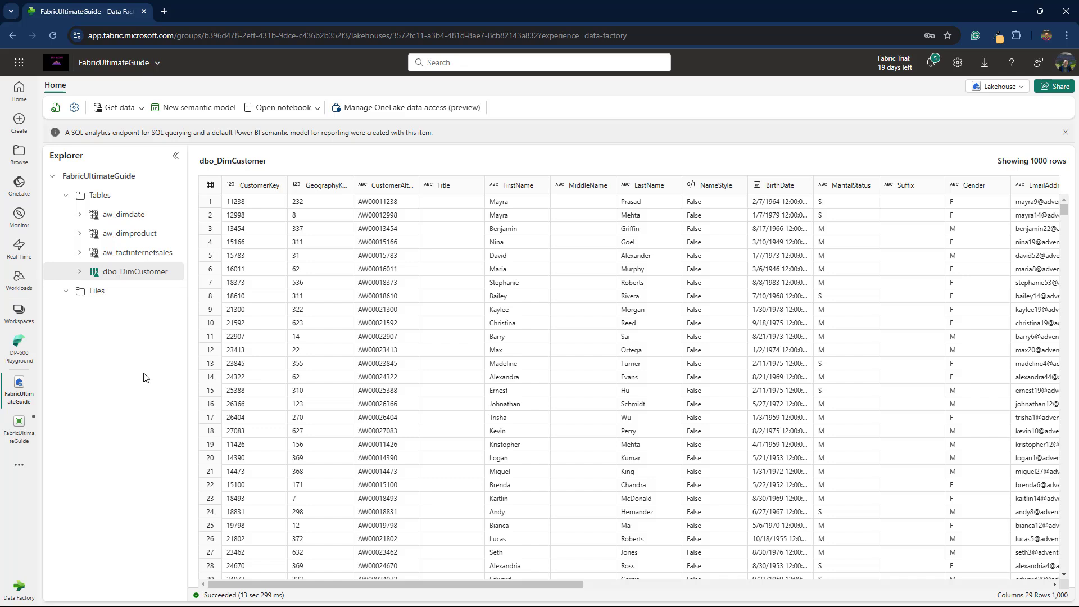
Preview the aw_dimdate, aw_dimproduct, aw_factinternetsales and dbo_DimCustomer tables in the lakehouse.
{"action": "left_click", "coordinate": [125, 218]}
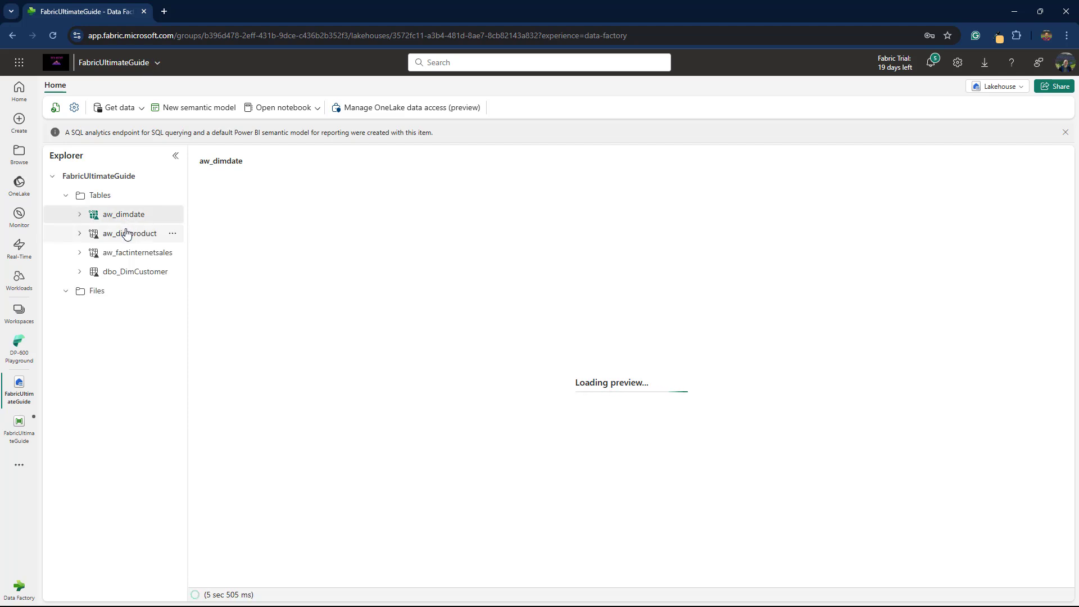
{"action": "left_click", "coordinate": [126, 233]}
{"action": "left_click", "coordinate": [128, 251]}
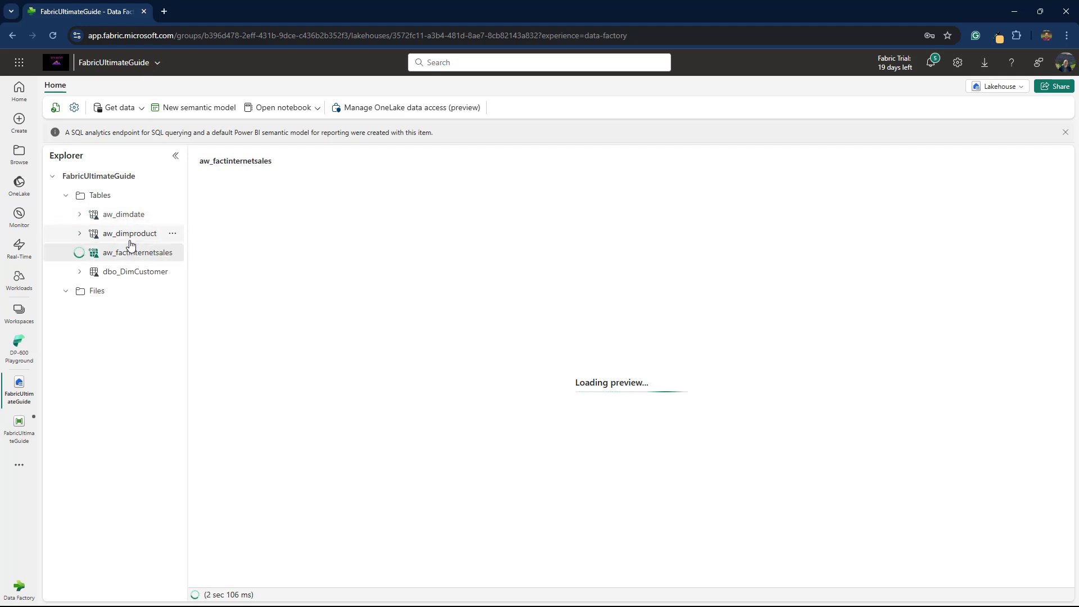
{"action": "left_click", "coordinate": [135, 273]}
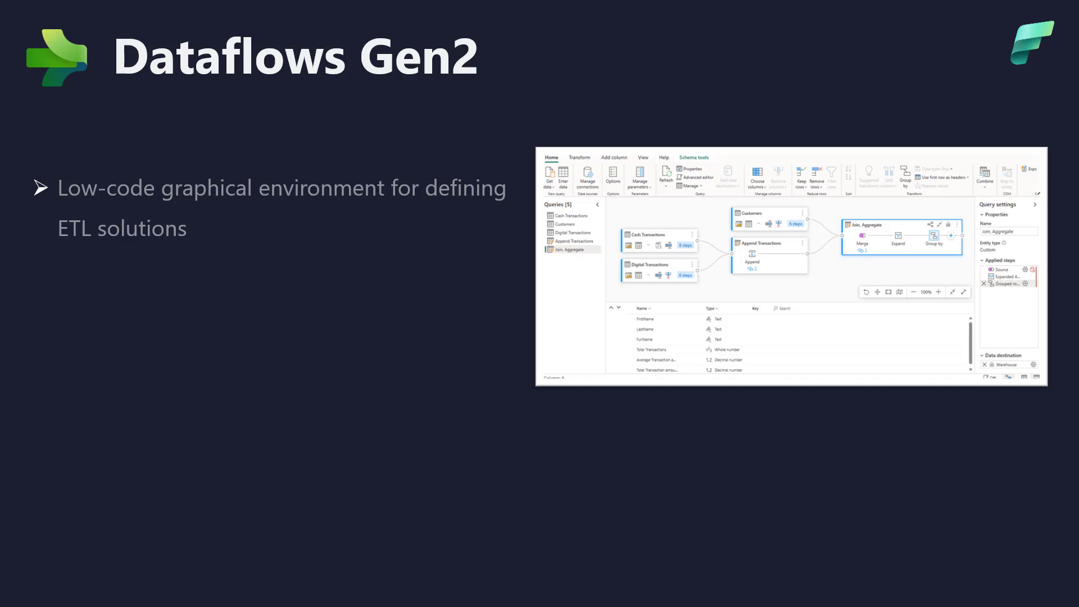
{"action": "key", "text": "Right"}
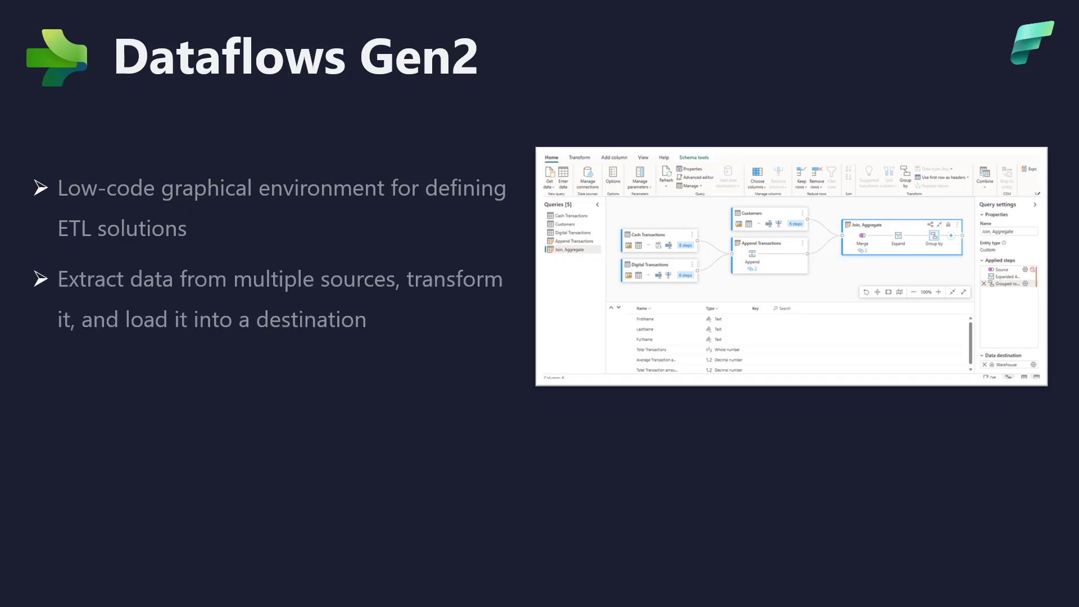